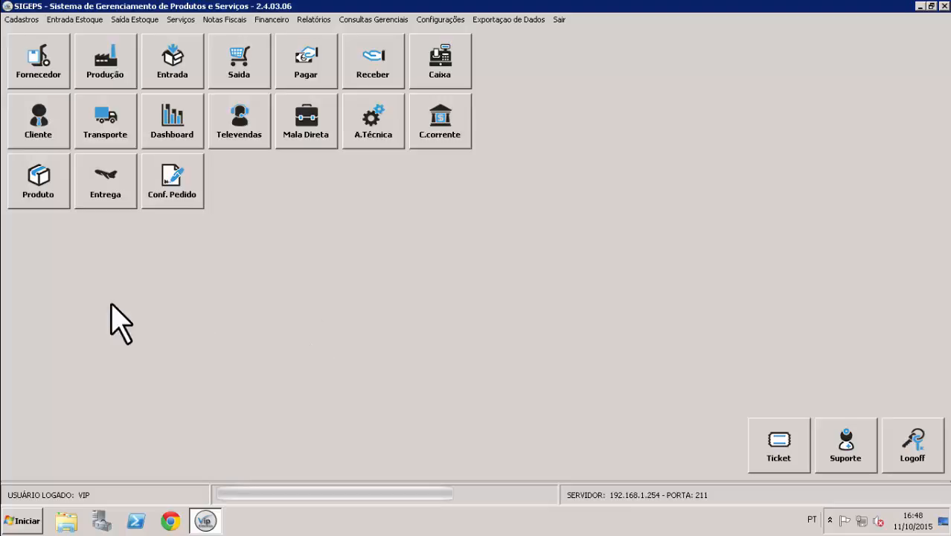
# Step: Open Consulta de Clientes and load all 12947 client records
pyautogui.click(33, 125)
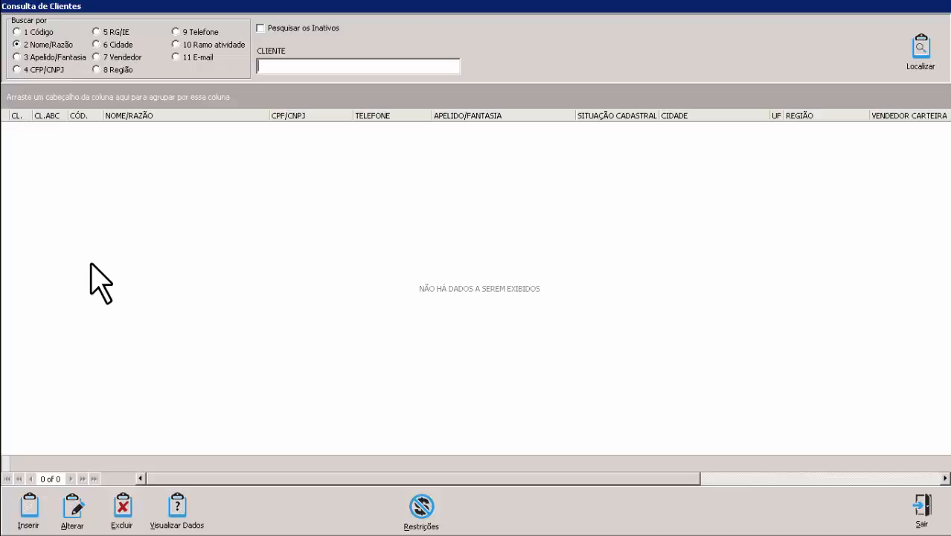
pyautogui.press('Return')
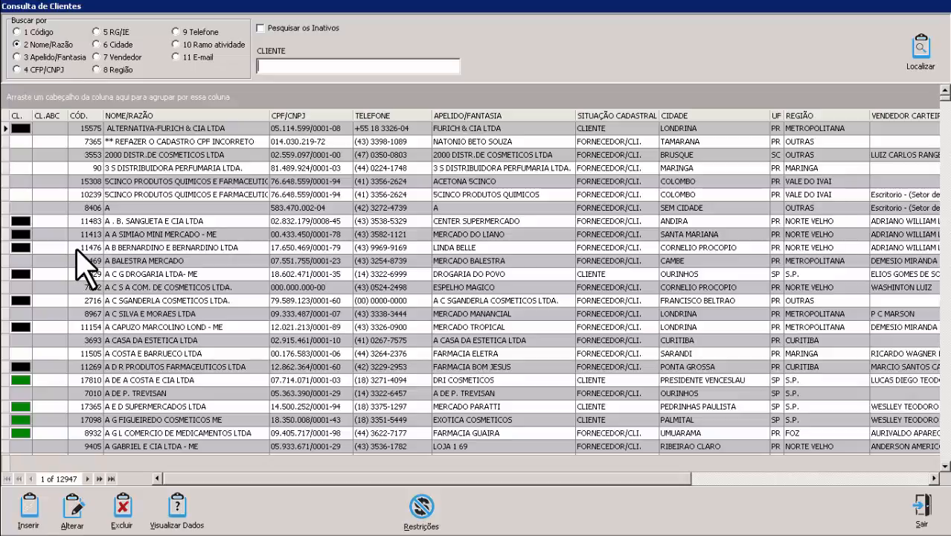
pyautogui.moveTo(24, 382)
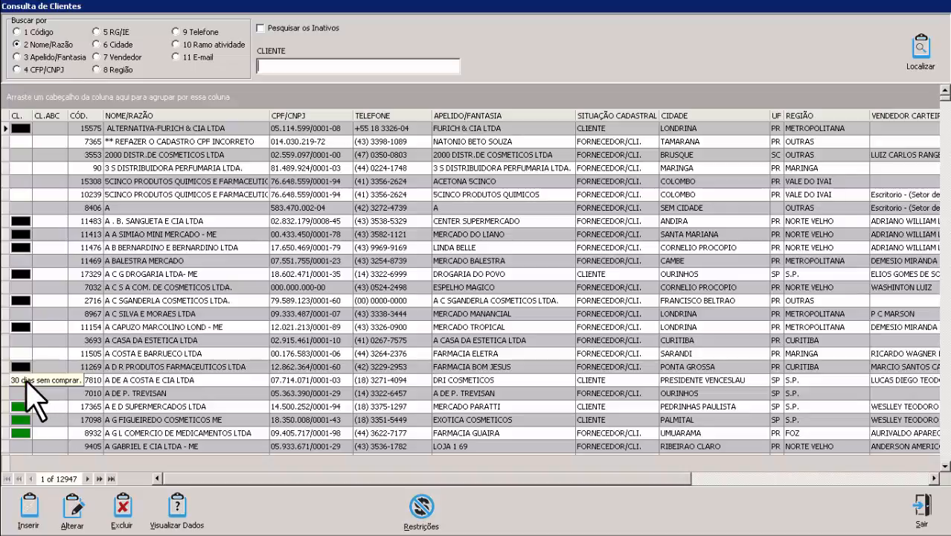
pyautogui.moveTo(26, 409)
pyautogui.click(136, 182)
pyautogui.press('Right')
pyautogui.press('Right')
pyautogui.press('Right')
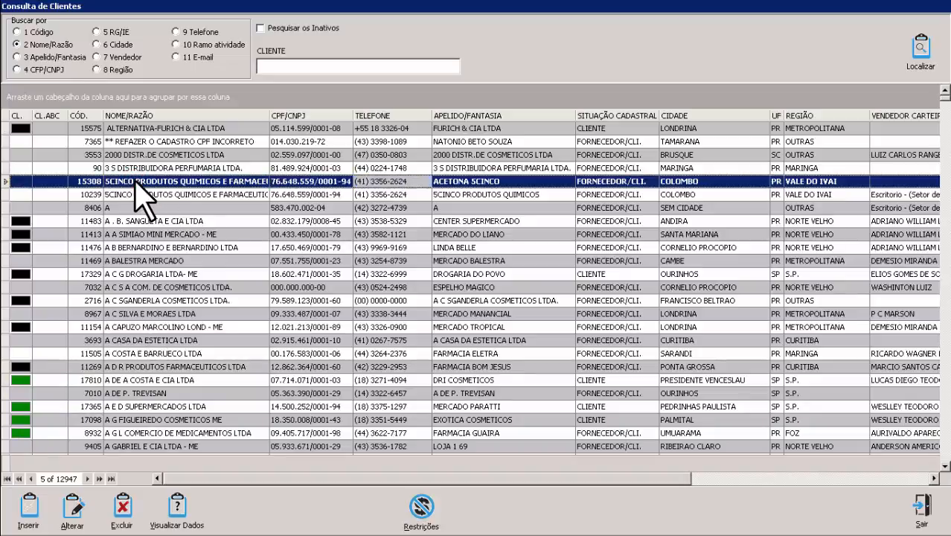
pyautogui.press('Left')
pyautogui.press('Left')
pyautogui.press('Right')
pyautogui.press('Right')
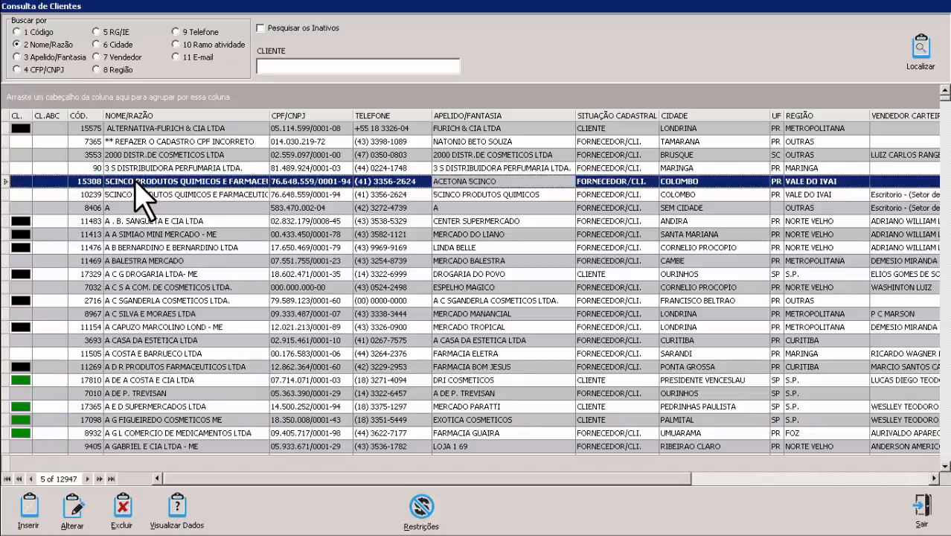
pyautogui.press('Left')
pyautogui.press('Left')
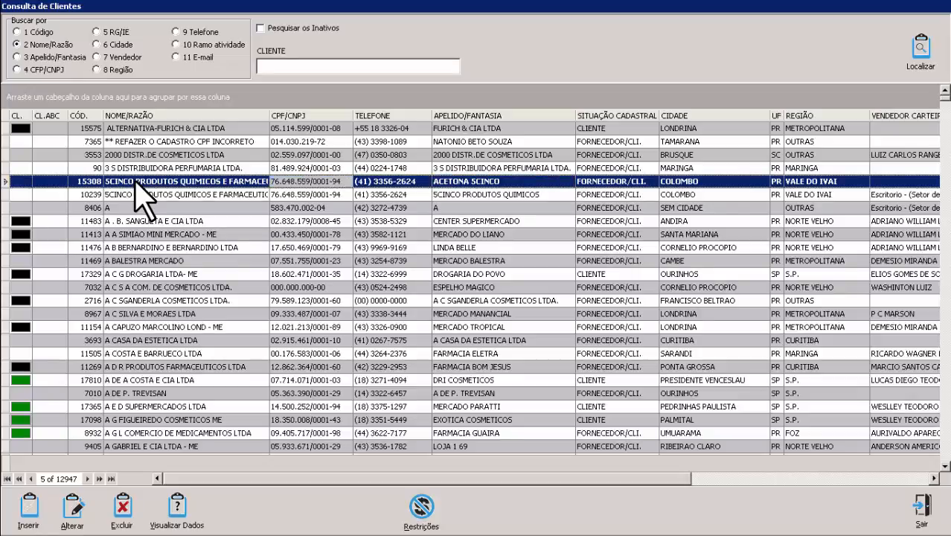
pyautogui.press('Right')
pyautogui.press('Right')
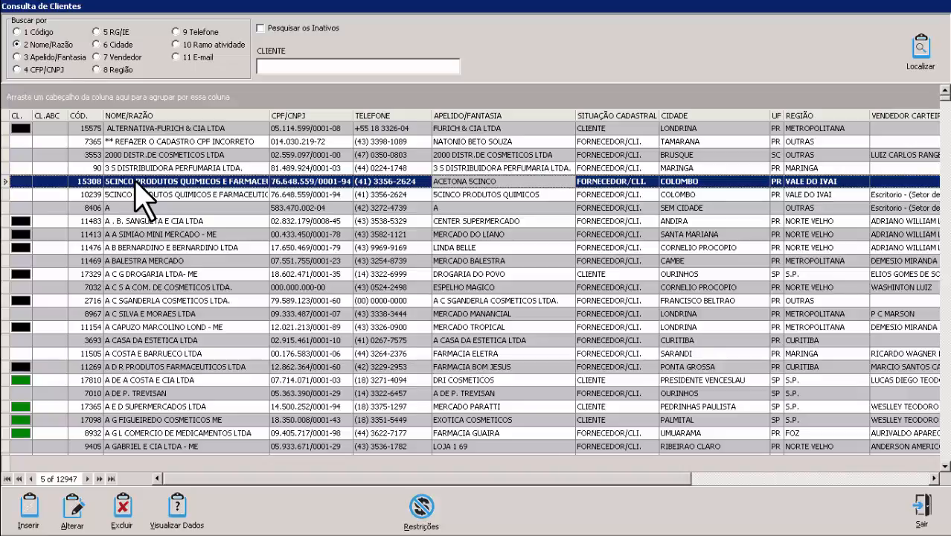
pyautogui.press('Right')
pyautogui.press('Right')
pyautogui.press('Left')
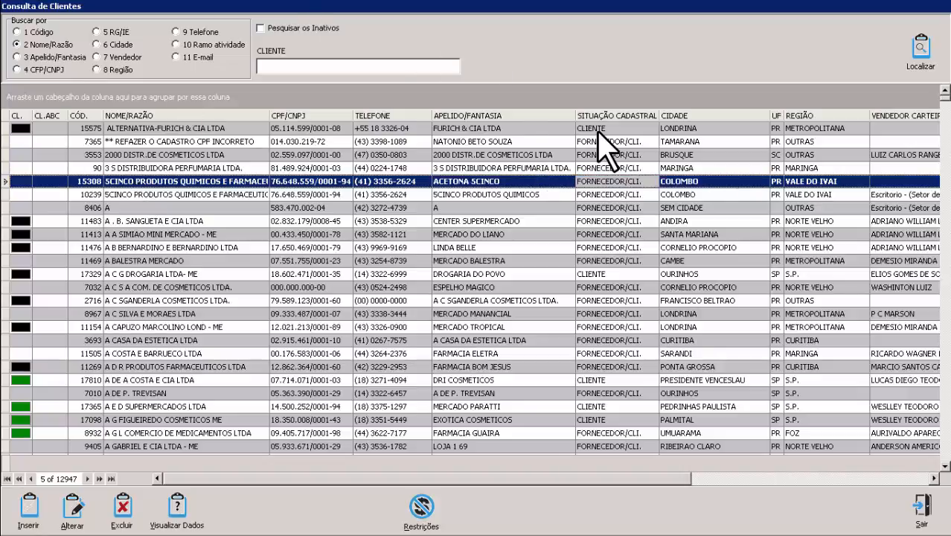
pyautogui.click(603, 128)
pyautogui.click(604, 141)
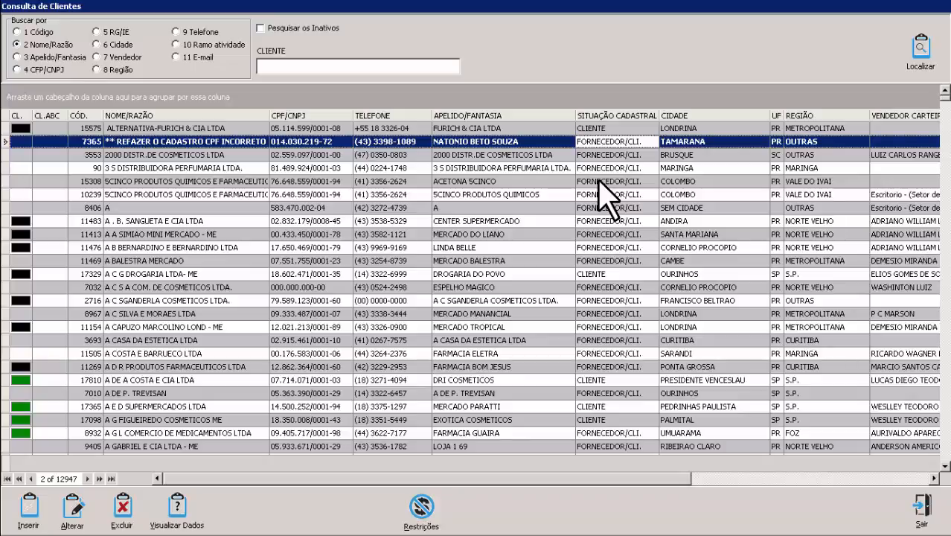
pyautogui.press('Right')
pyautogui.press('Right')
pyautogui.press('Right')
pyautogui.press('Right')
pyautogui.press('Right')
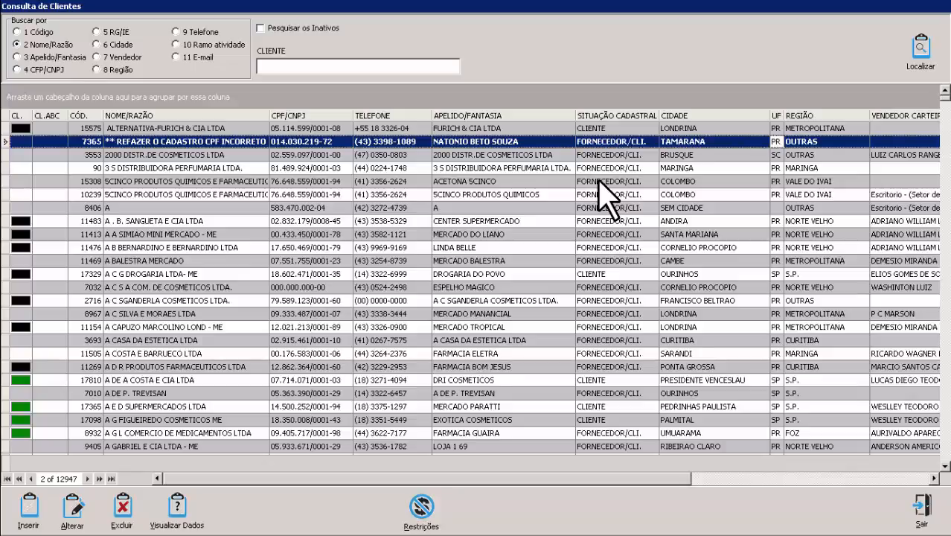
pyautogui.press('Left')
pyautogui.press('Left')
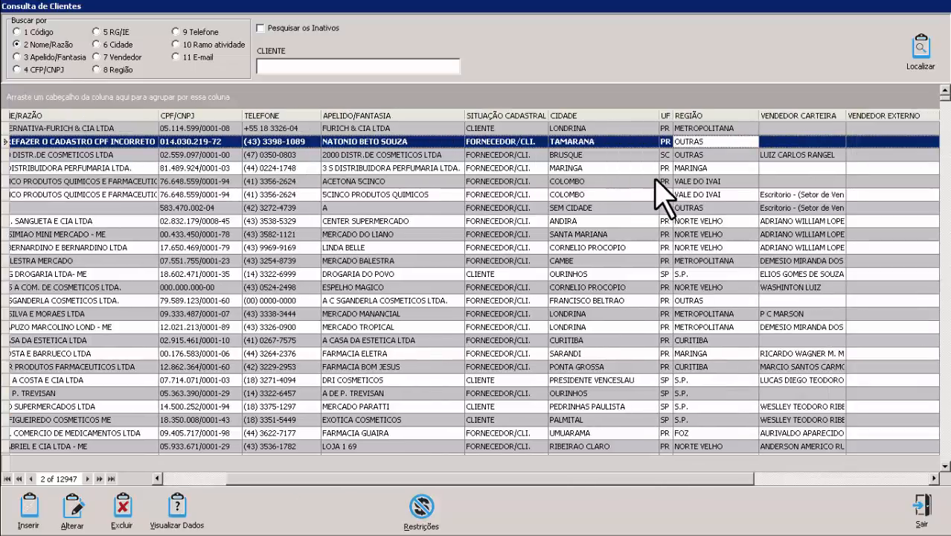
pyautogui.click(696, 168)
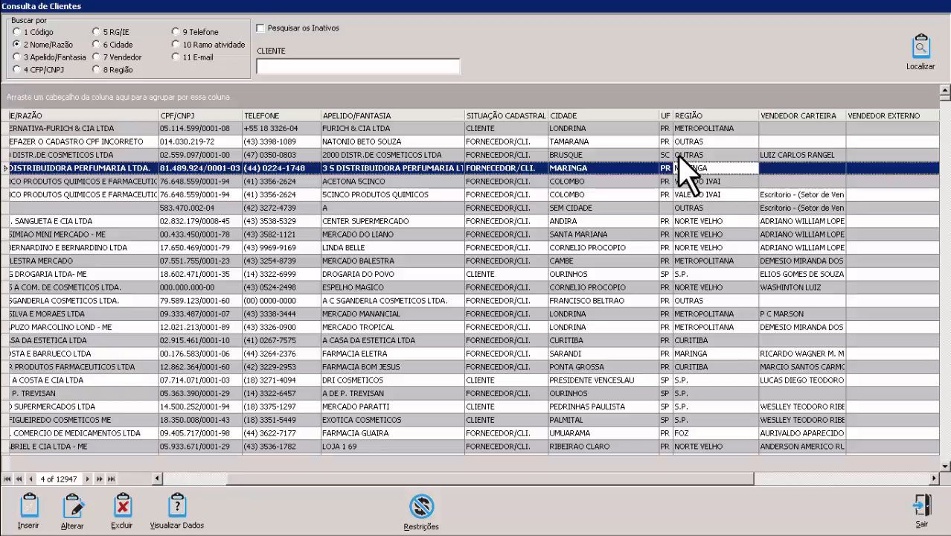
pyautogui.press('Tab')
pyautogui.press('Down')
pyautogui.press('Down')
pyautogui.press('Down')
pyautogui.press('Down')
pyautogui.press('Down')
pyautogui.press('Down')
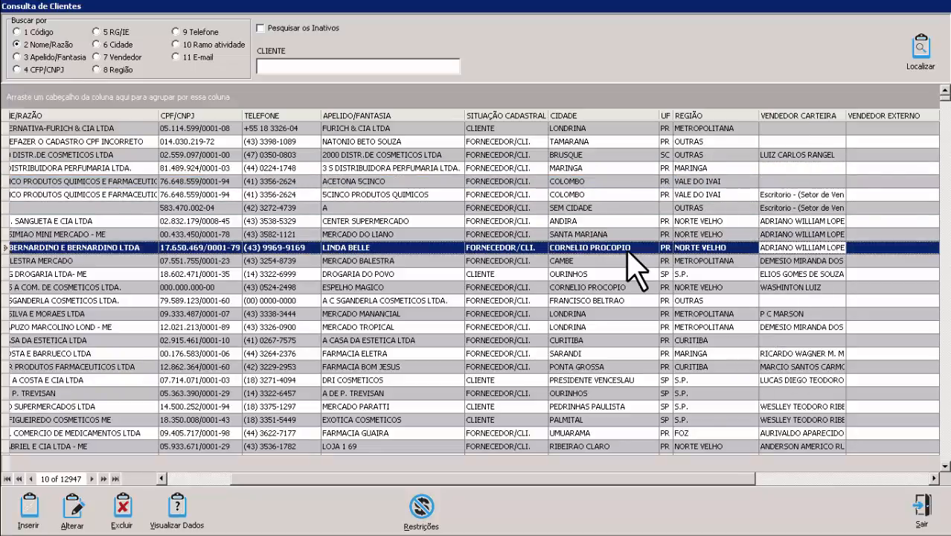
pyautogui.press('Tab')
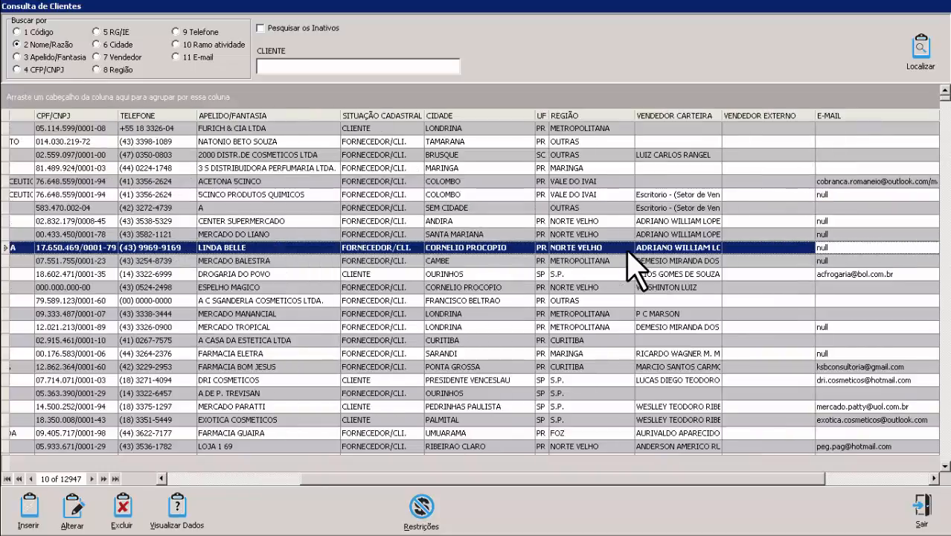
pyautogui.hotkey('shift', 'Tab')
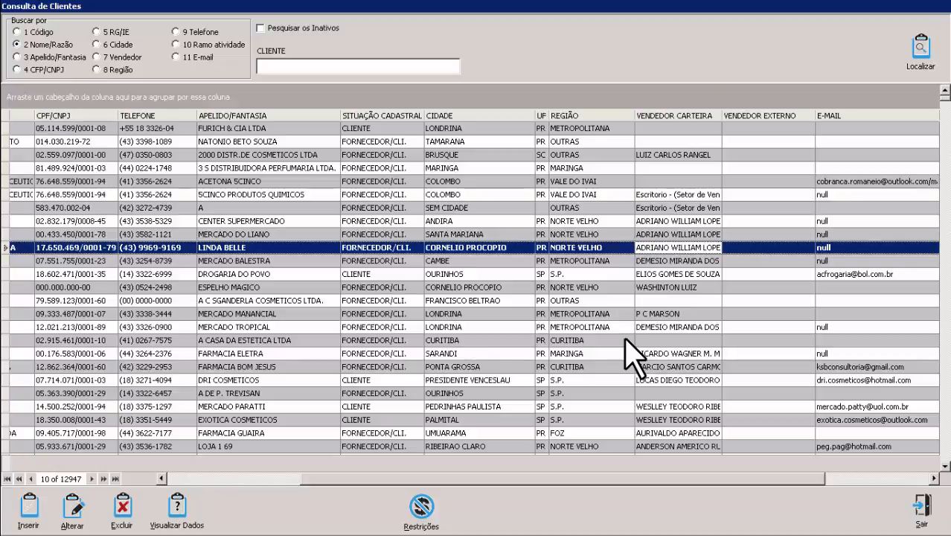
pyautogui.press('Tab')
pyautogui.press('Tab')
pyautogui.press('Tab')
pyautogui.press('Tab')
pyautogui.press('Tab')
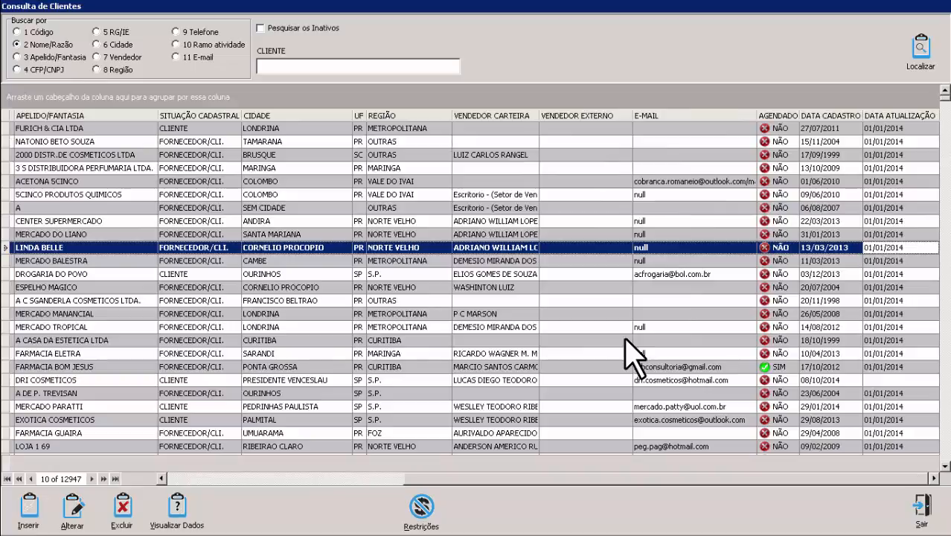
pyautogui.press('Left')
pyautogui.press('Left')
pyautogui.press('Left')
pyautogui.press('Left')
pyautogui.press('Left')
pyautogui.press('Left')
pyautogui.press('Left')
pyautogui.press('Left')
pyautogui.press('Left')
pyautogui.press('Left')
pyautogui.press('Left')
pyautogui.press('Left')
pyautogui.press('Left')
pyautogui.press('Left')
pyautogui.press('Left')
pyautogui.press('Left')
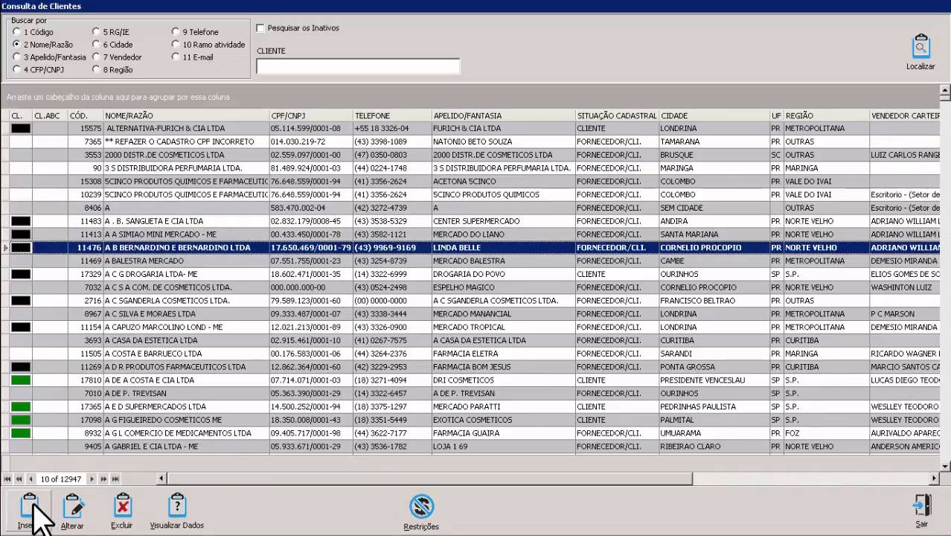
# Step: Begin a new client record with Tipo finally left on Físico after toggling
pyautogui.click(32, 505)
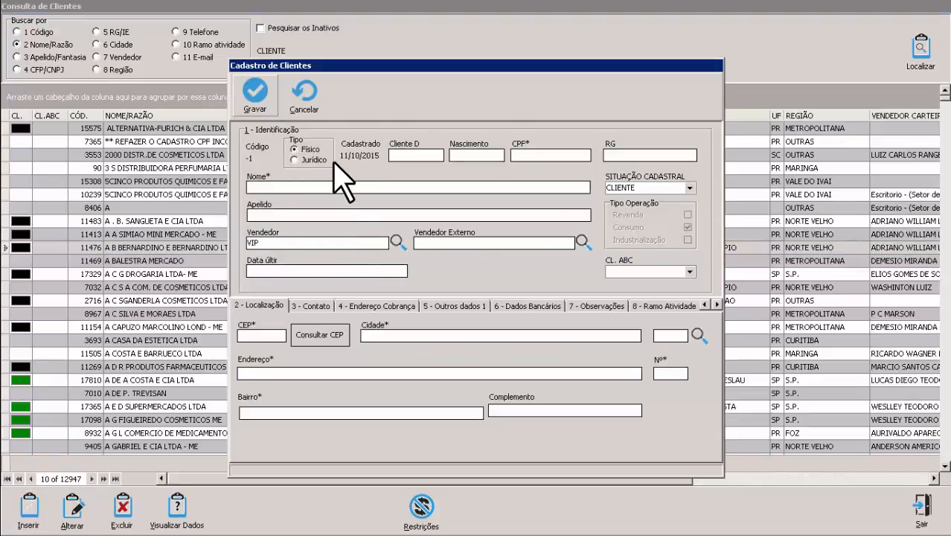
pyautogui.click(294, 160)
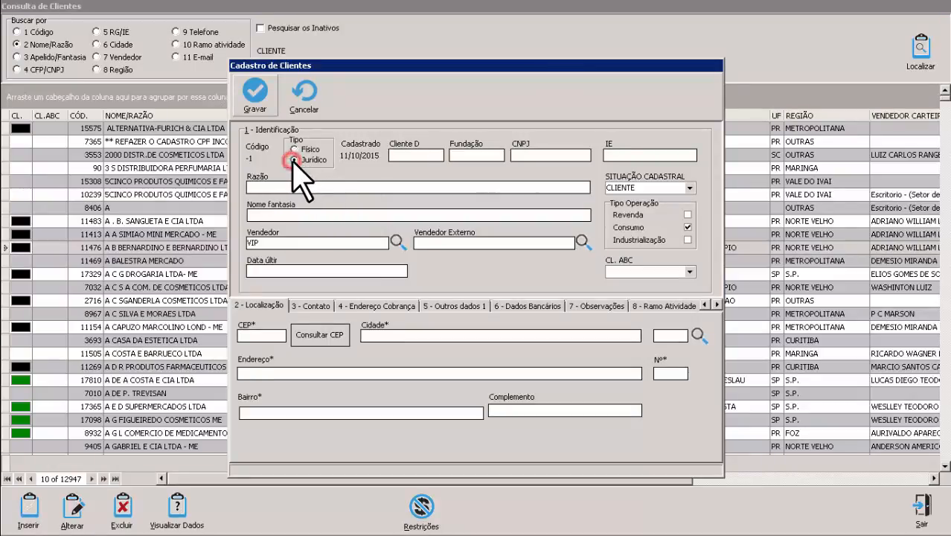
pyautogui.click(294, 149)
pyautogui.click(294, 159)
pyautogui.click(294, 149)
pyautogui.click(293, 159)
pyautogui.click(294, 149)
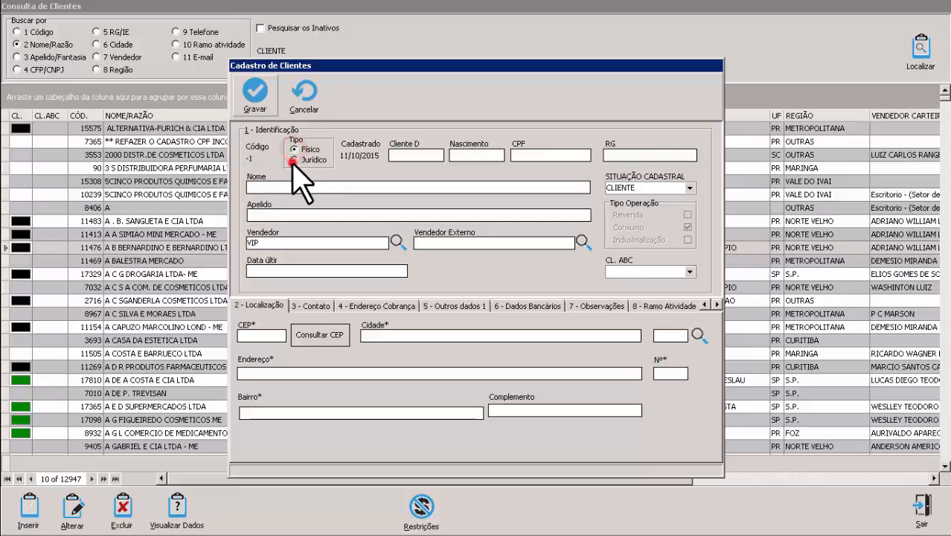
pyautogui.click(293, 159)
pyautogui.click(294, 149)
pyautogui.click(294, 159)
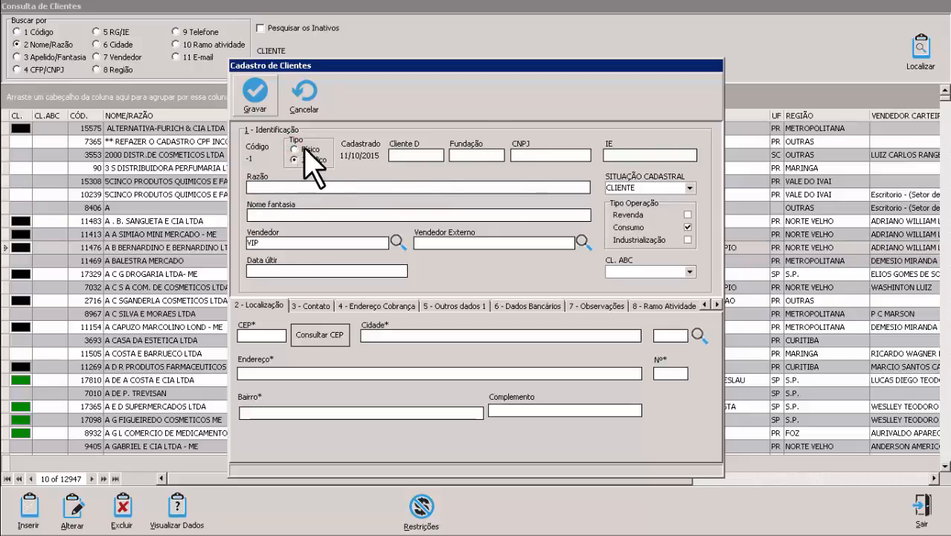
pyautogui.click(294, 149)
pyautogui.click(294, 160)
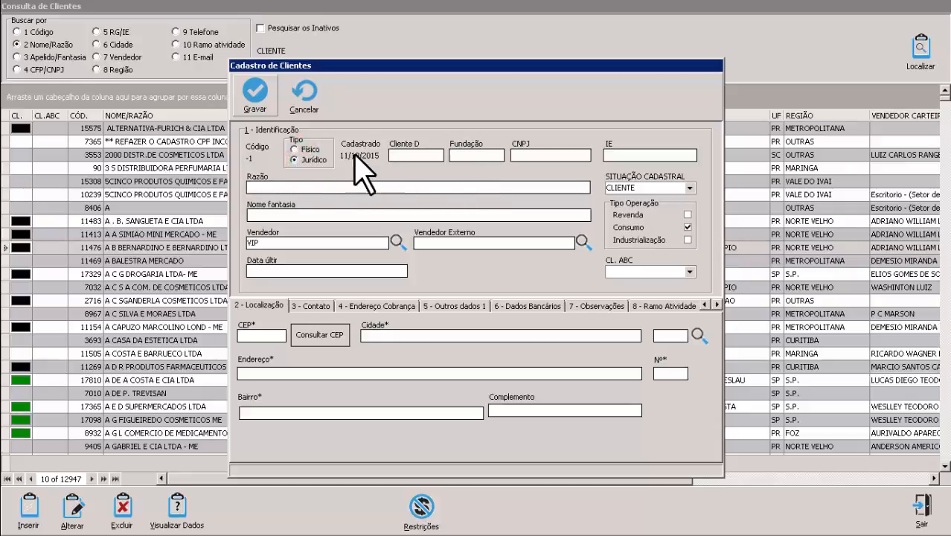
pyautogui.click(308, 149)
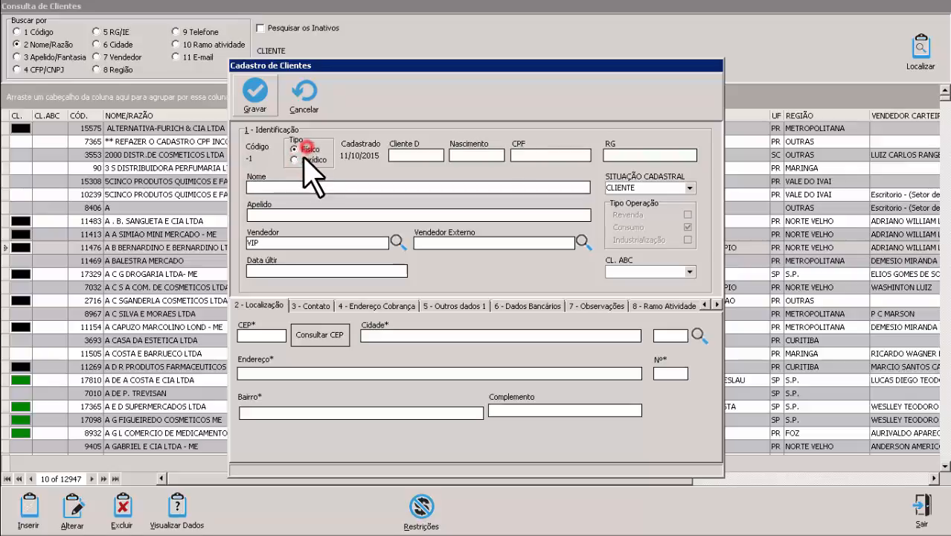
pyautogui.click(305, 159)
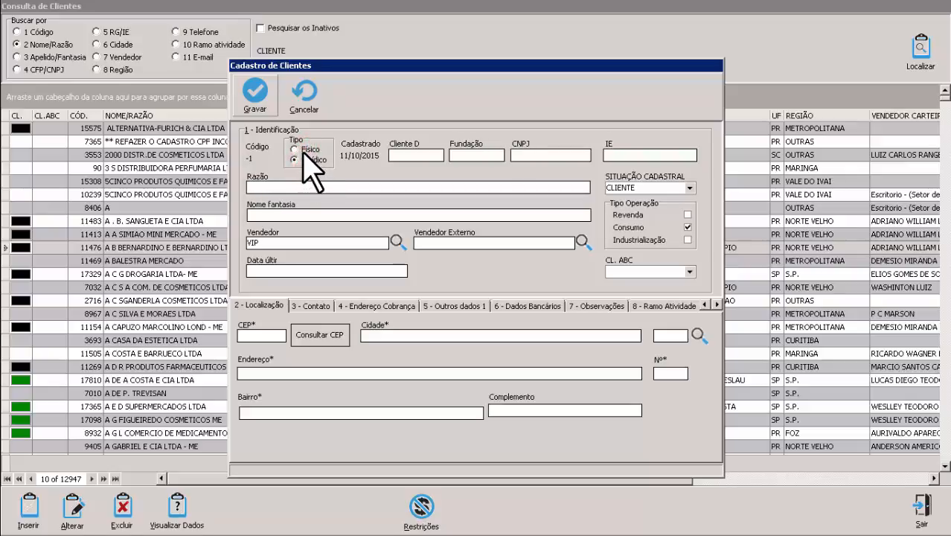
pyautogui.click(305, 149)
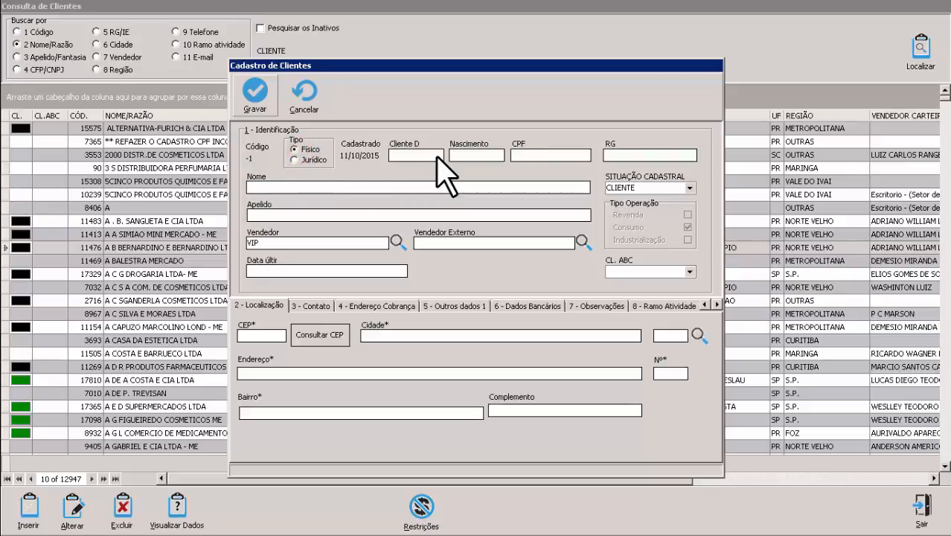
pyautogui.click(411, 155)
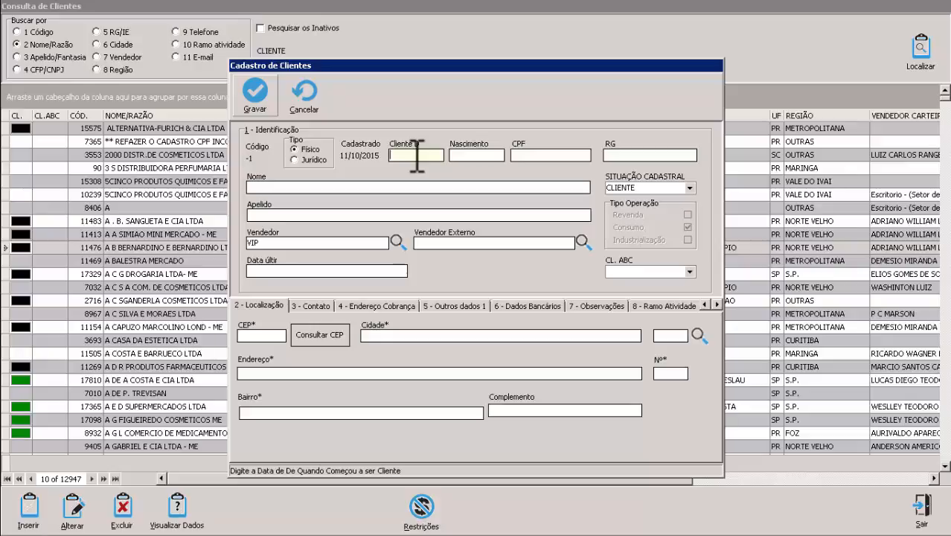
pyautogui.write('01/01/2015')
pyautogui.press('Return')
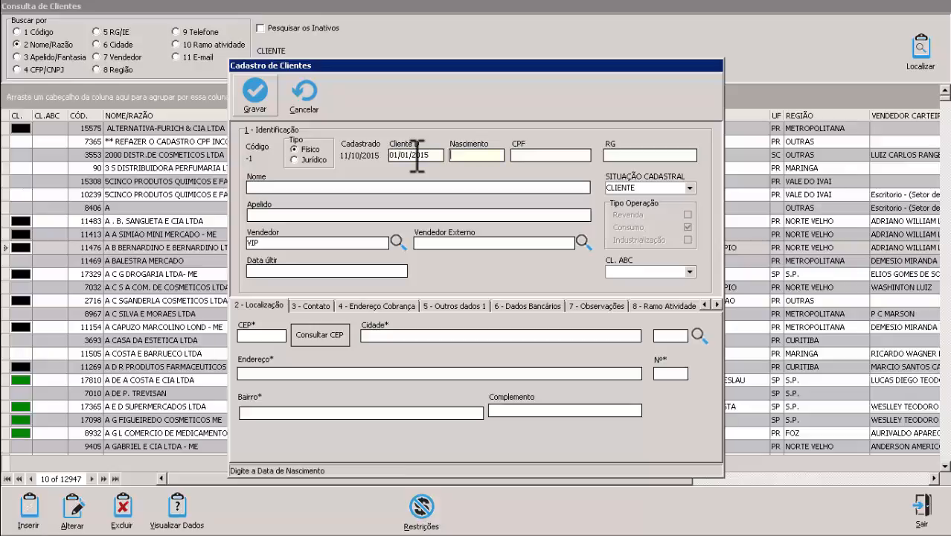
pyautogui.write('09/11/1099')
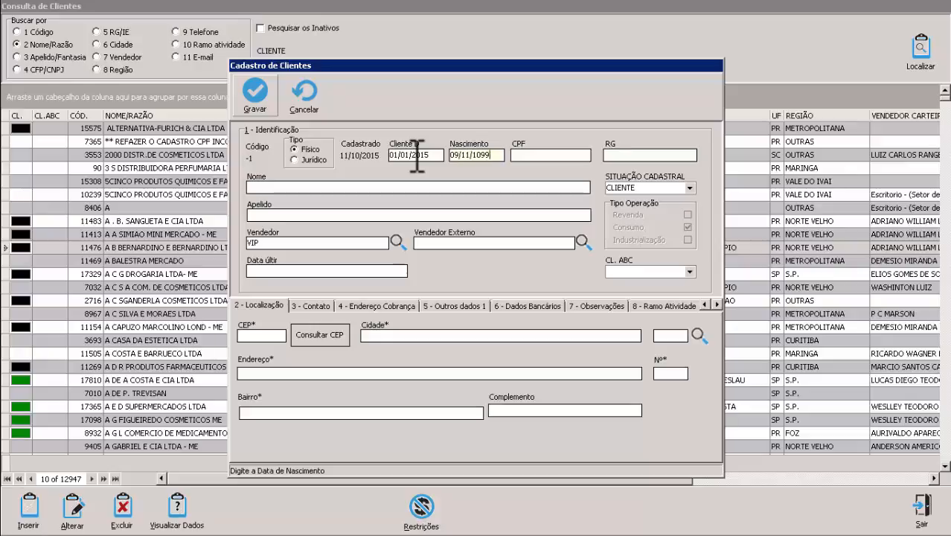
pyautogui.press('BackSpace')
pyautogui.write('988')
pyautogui.press('Return')
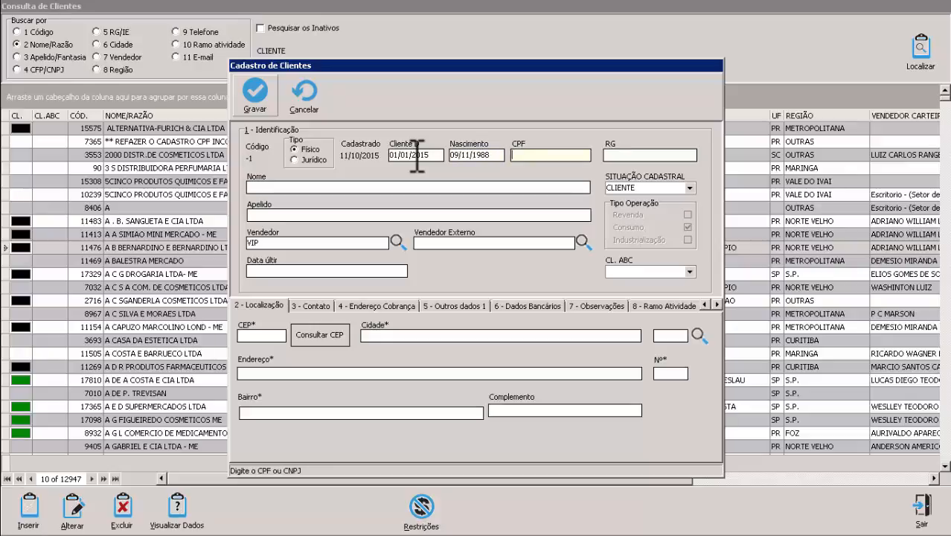
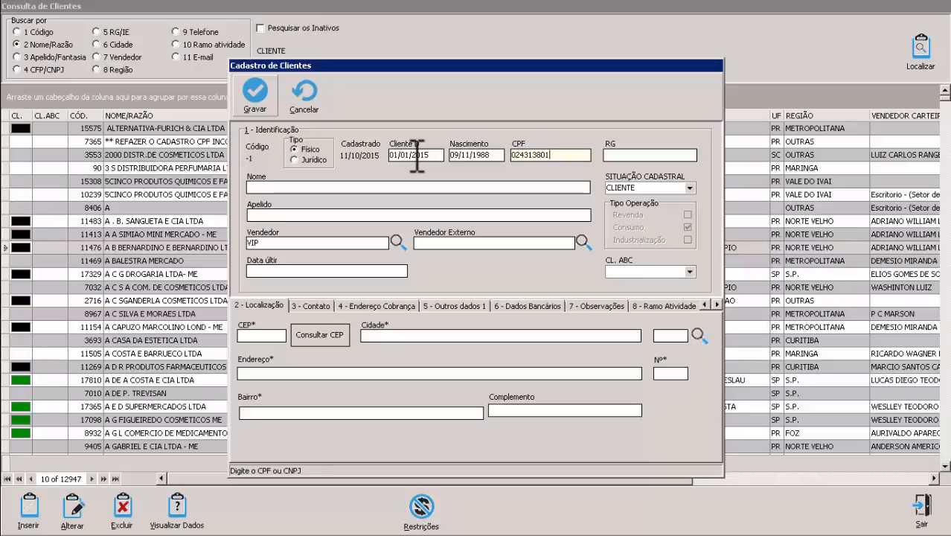
pyautogui.press('Return')
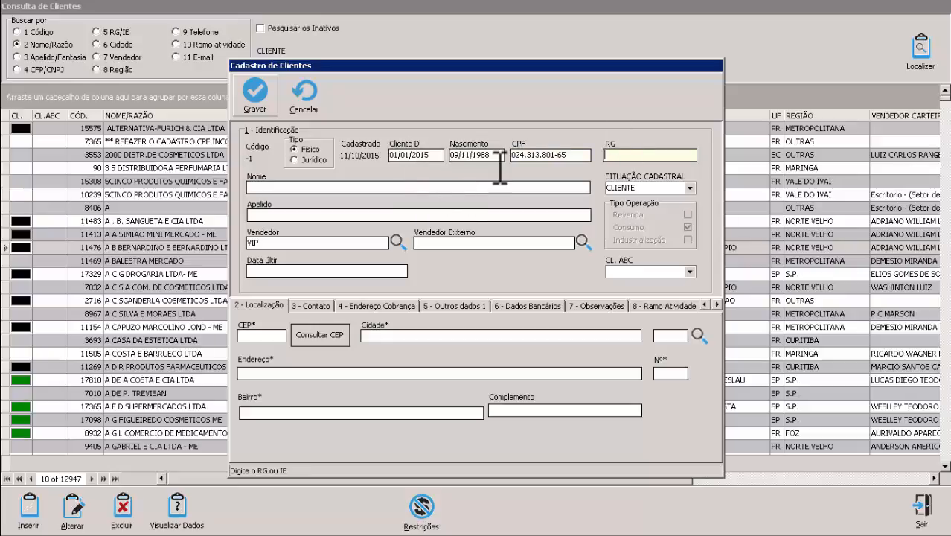
# Step: Switch Situação Cadastral to PRÉ-CADASTRO, then set it back to CLIENTE
pyautogui.click(690, 188)
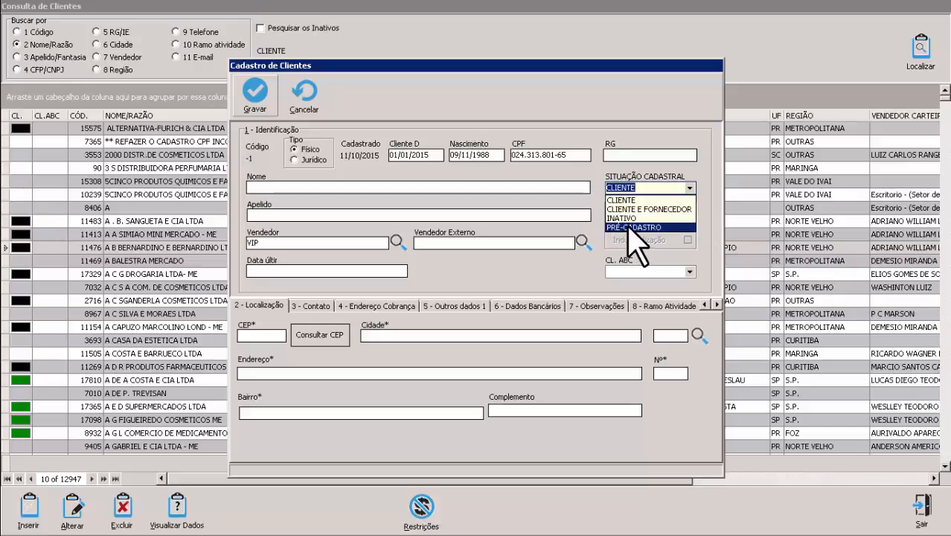
pyautogui.click(629, 227)
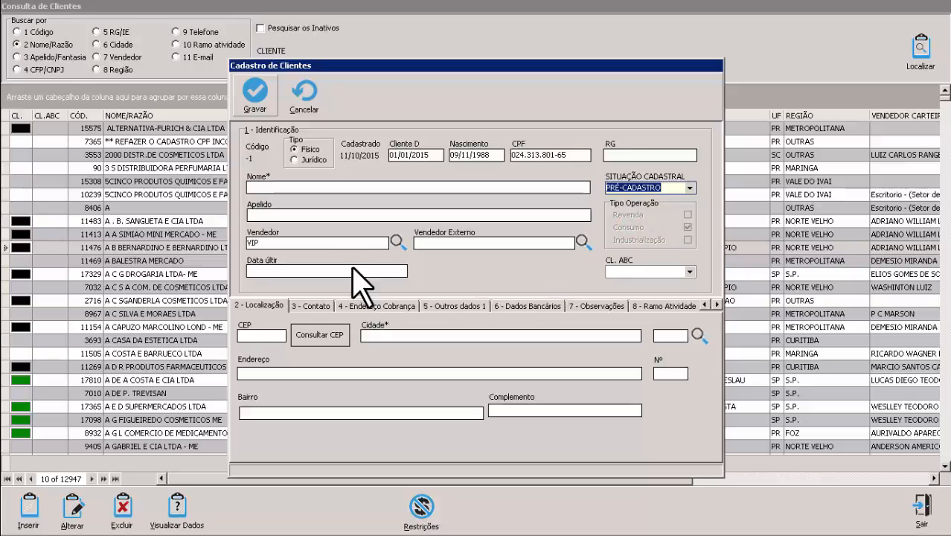
pyautogui.click(268, 186)
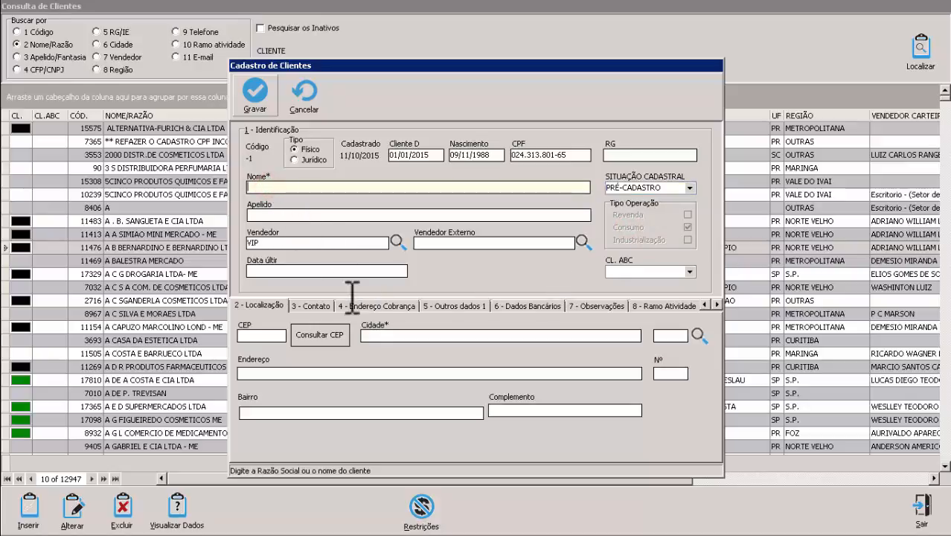
pyautogui.click(376, 336)
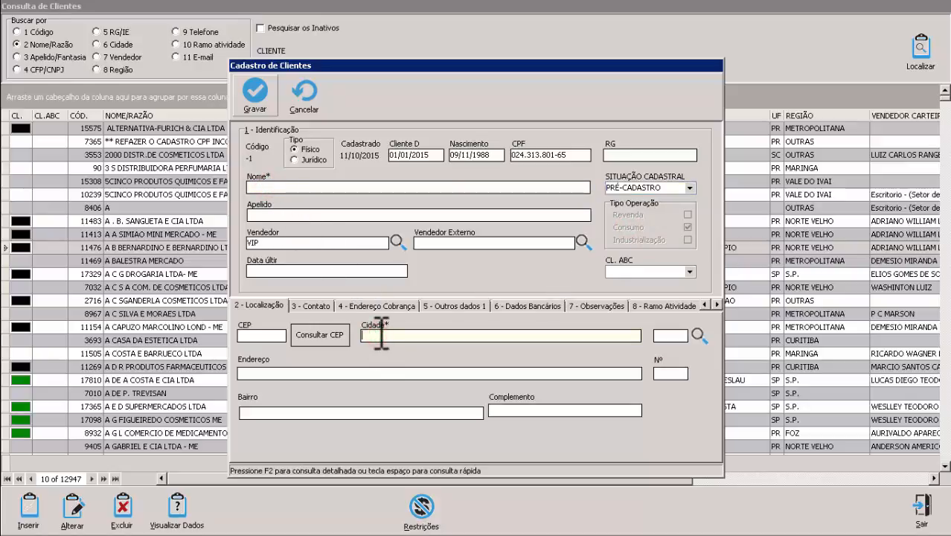
pyautogui.click(261, 187)
pyautogui.click(379, 339)
pyautogui.click(689, 188)
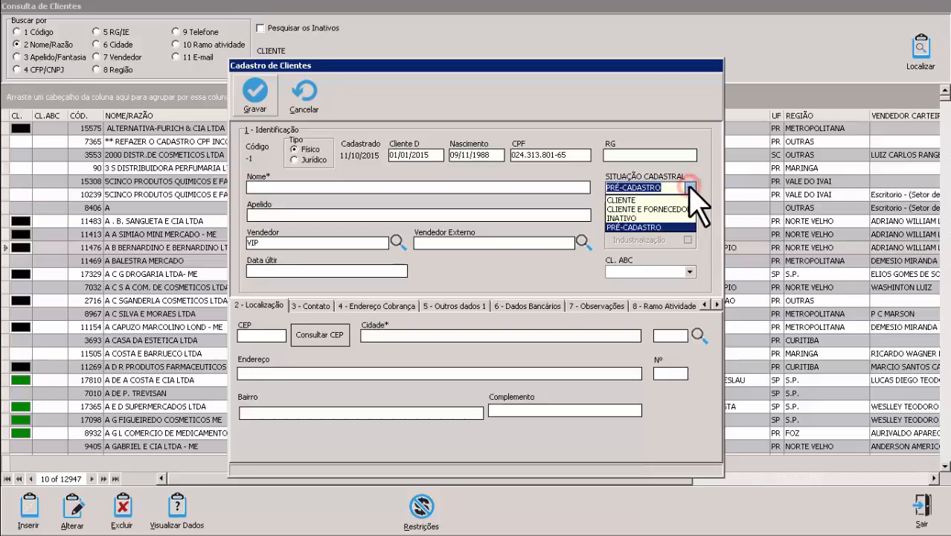
pyautogui.click(637, 199)
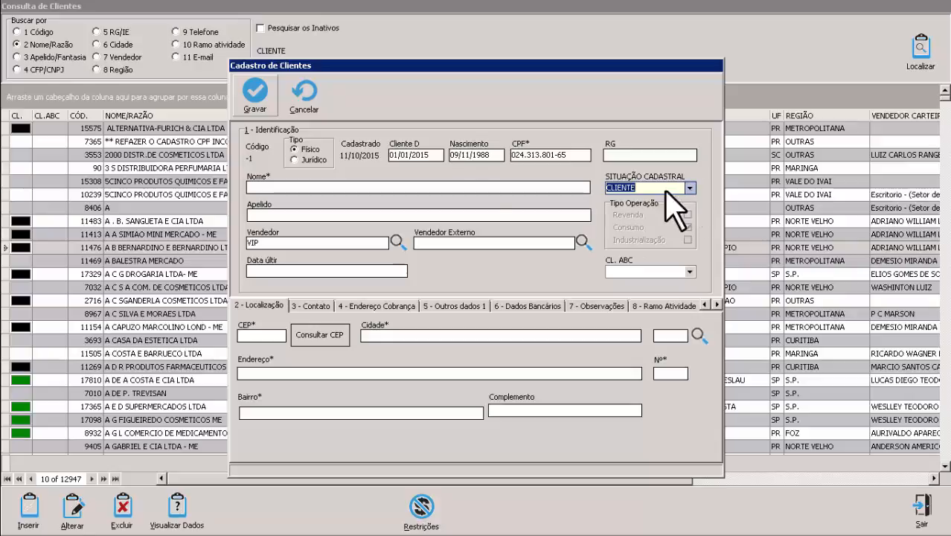
pyautogui.click(412, 189)
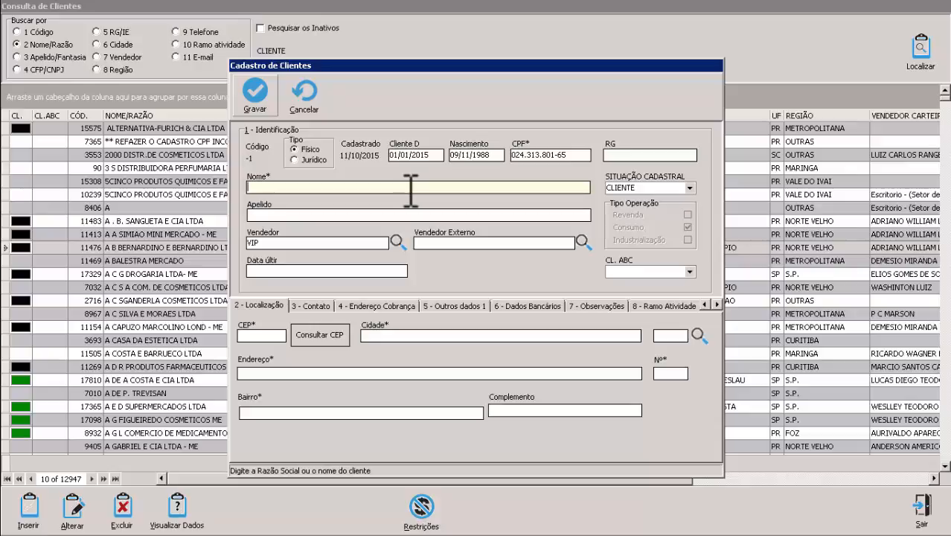
# Step: Enter the client's full name and nickname, and pick VIP as Vendedor via F2 lookup
pyautogui.press('Tab')
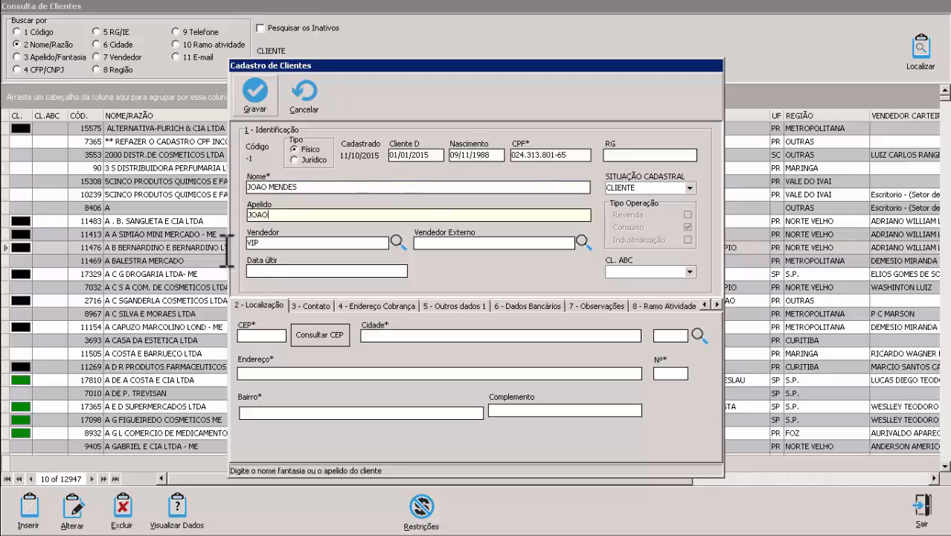
pyautogui.click(266, 243)
pyautogui.press('F2')
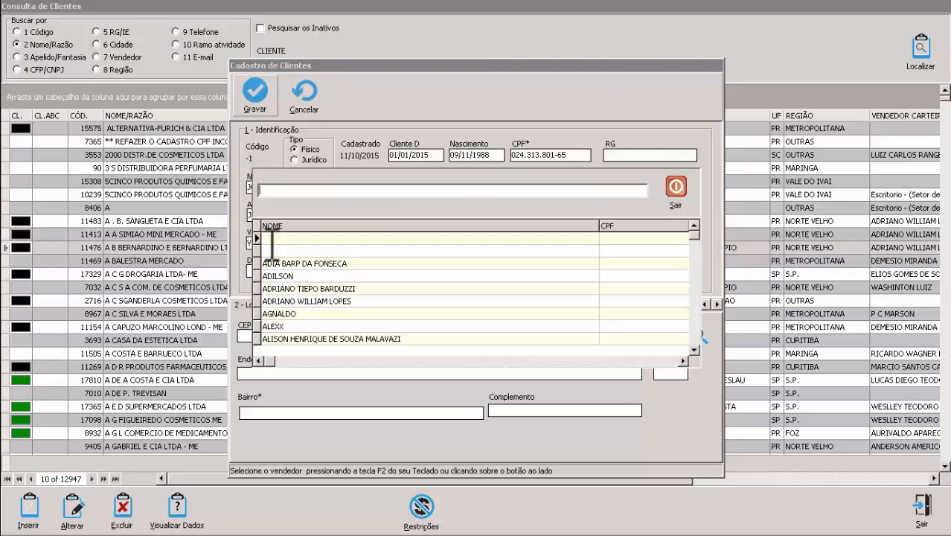
pyautogui.write('VIP')
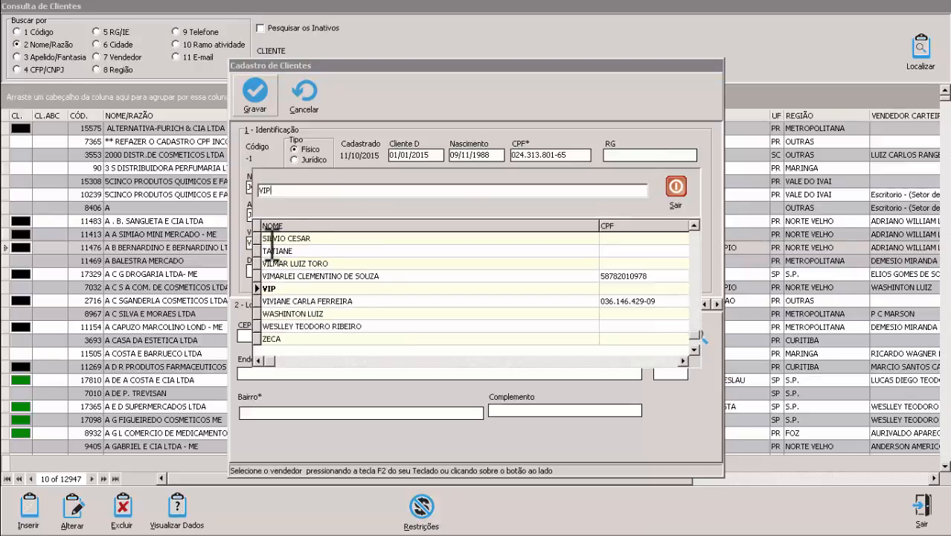
pyautogui.press('Return')
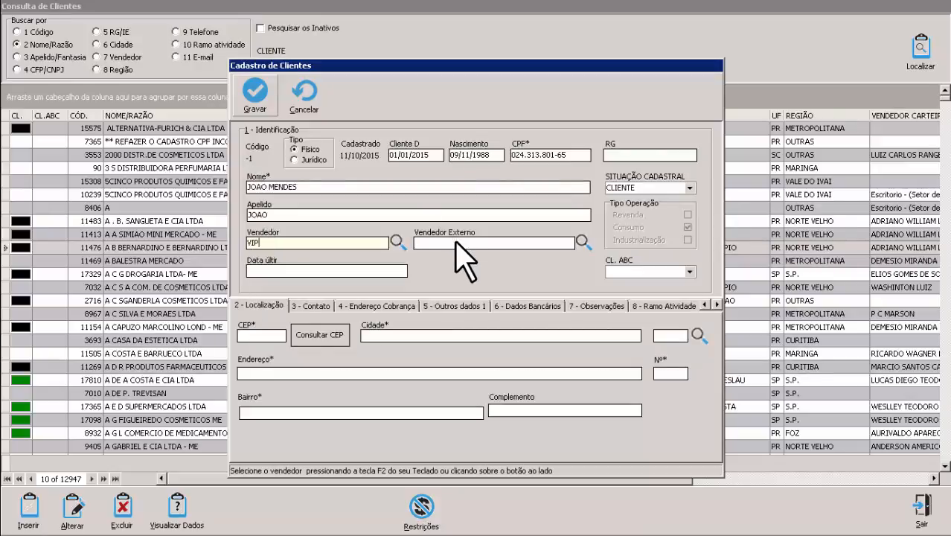
pyautogui.click(473, 242)
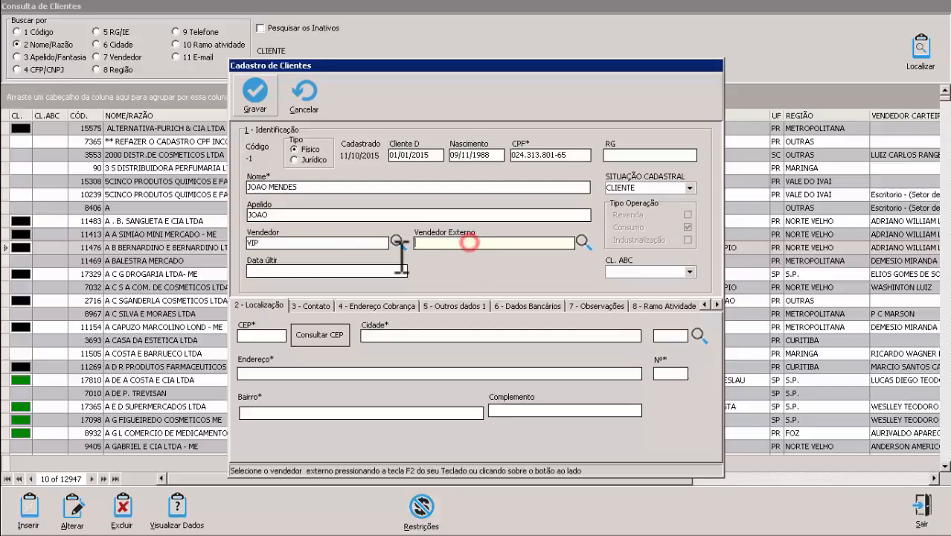
pyautogui.click(482, 254)
pyautogui.click(339, 271)
pyautogui.click(252, 335)
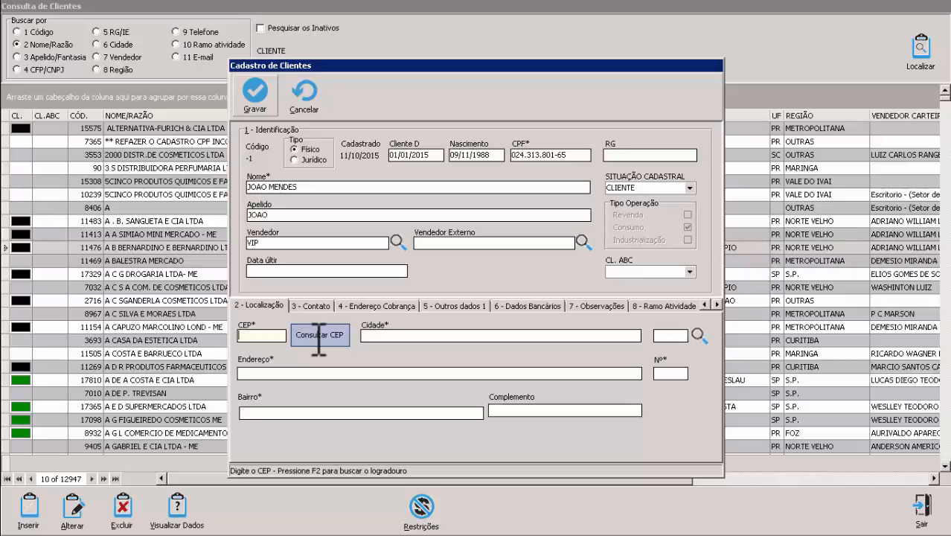
# Step: Fill city, street and district from the client's postal code, then add street number and complement
pyautogui.write('8')
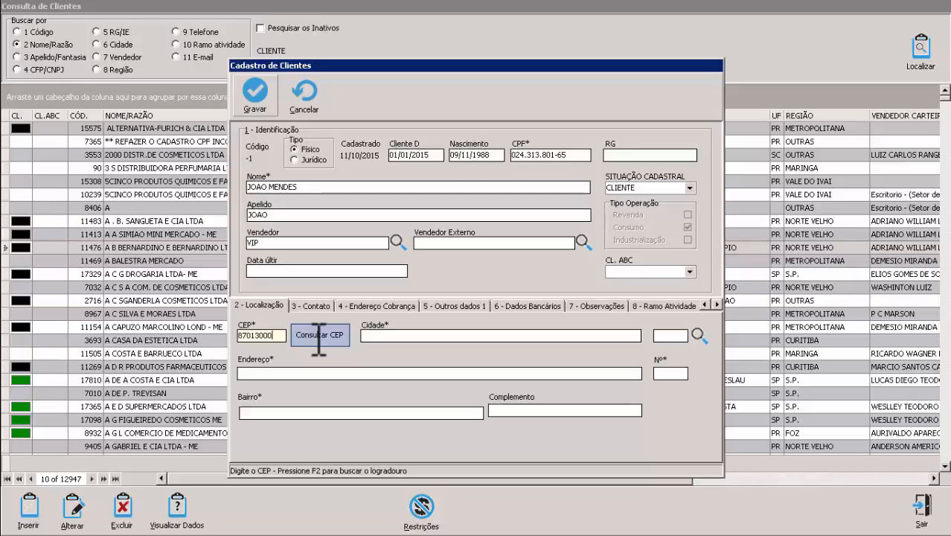
pyautogui.write('7013-000')
pyautogui.press('Tab')
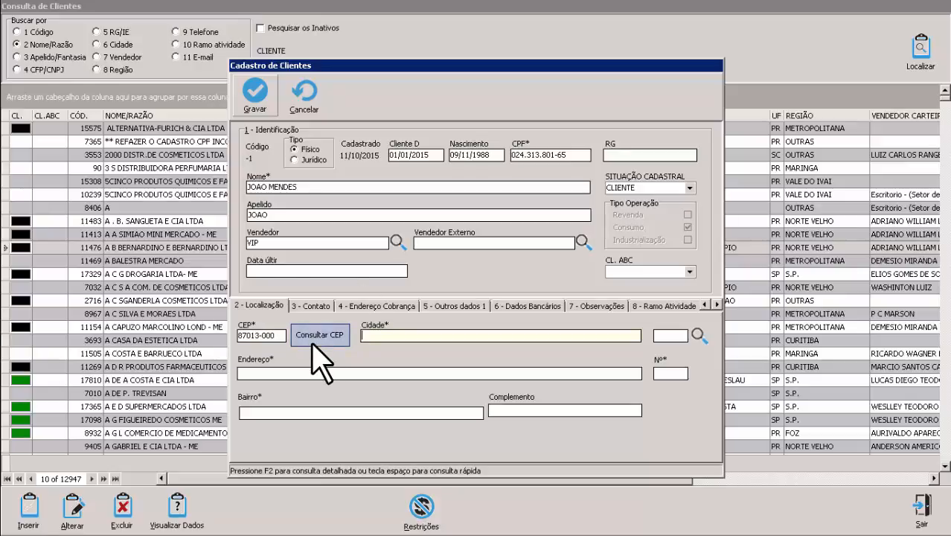
pyautogui.click(313, 340)
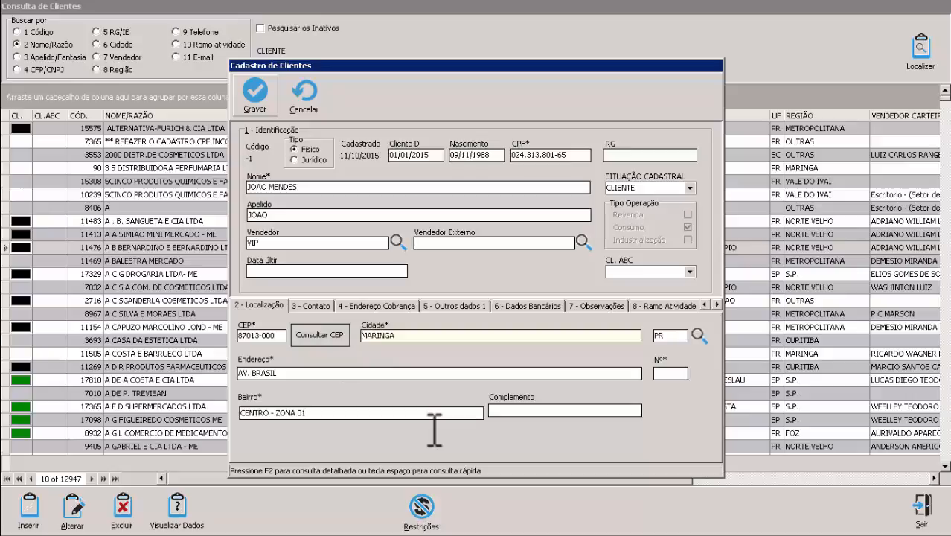
pyautogui.click(675, 373)
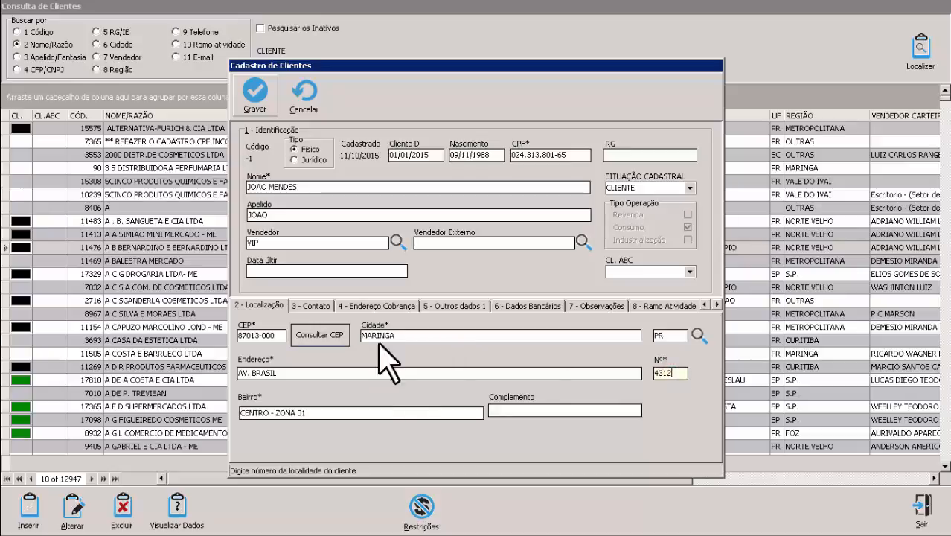
pyautogui.click(510, 406)
pyautogui.write('SALA')
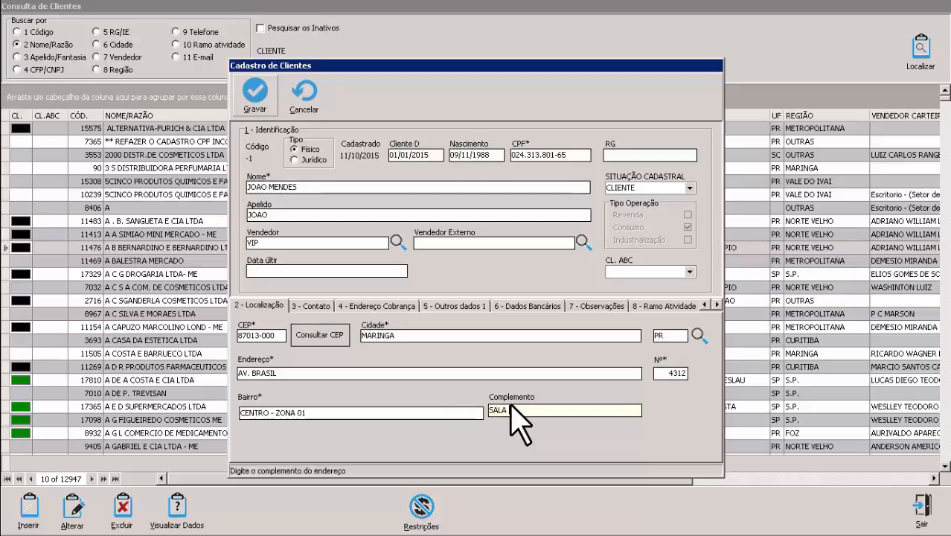
pyautogui.write(' 1204')
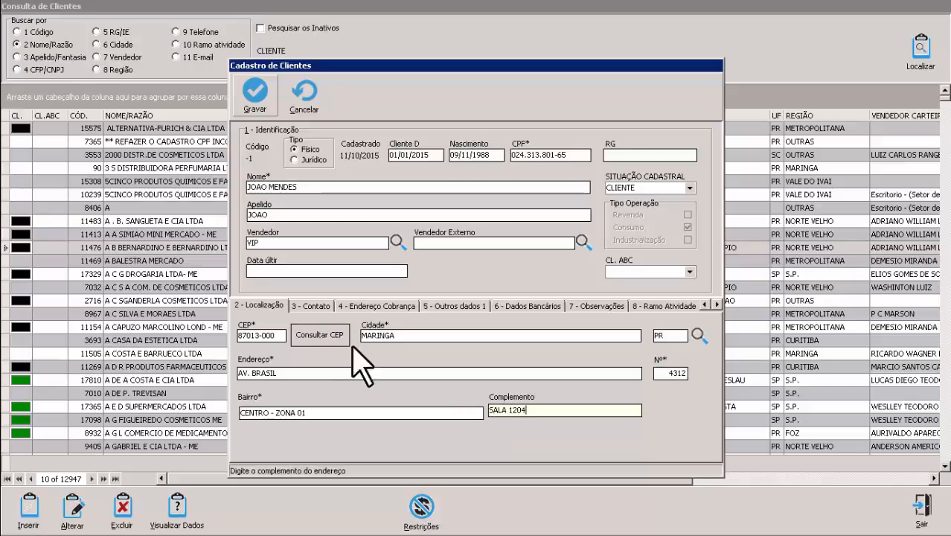
pyautogui.click(310, 306)
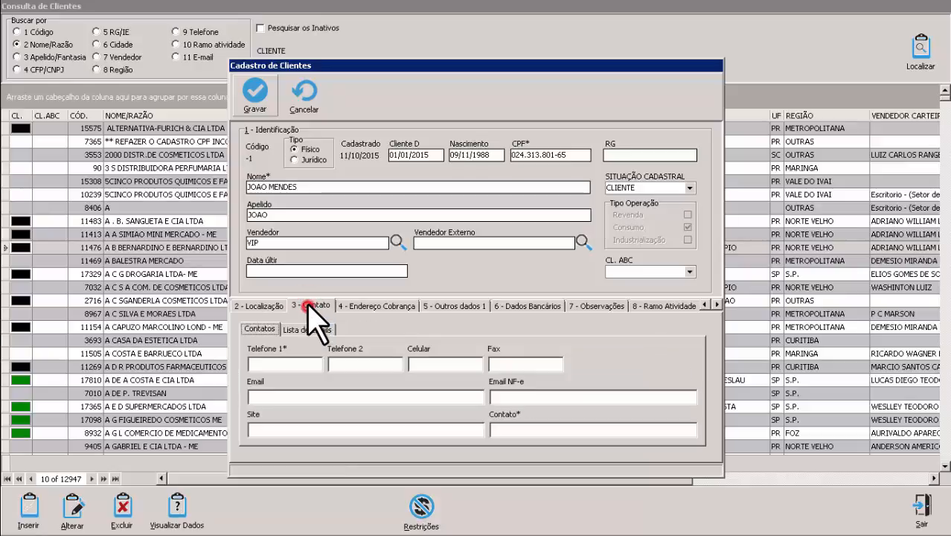
# Step: Enter the client's phone and e-mail, copy that e-mail into Email NF-e, and type the contact name
pyautogui.click(278, 364)
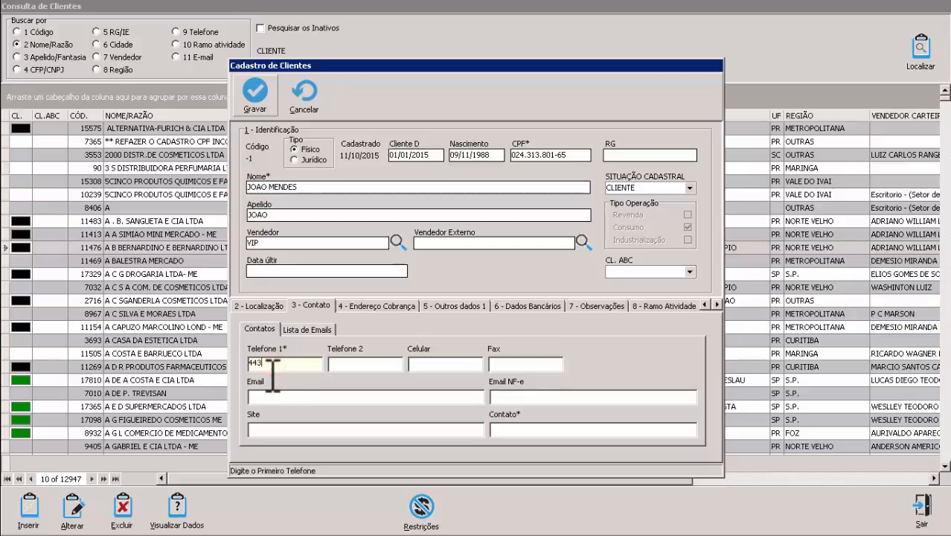
pyautogui.press('Tab')
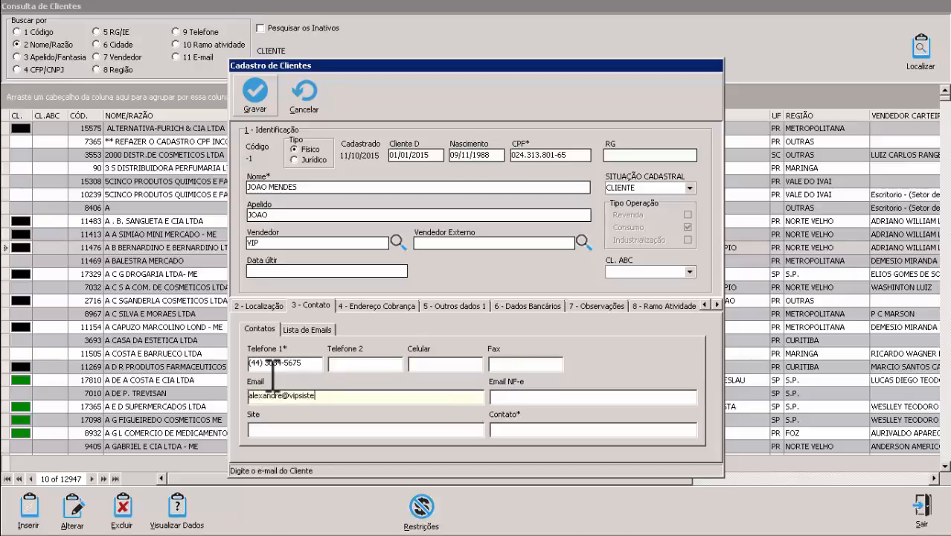
pyautogui.write('.br')
pyautogui.hotkey('shift', 'Home')
pyautogui.hotkey('ctrl', 'c')
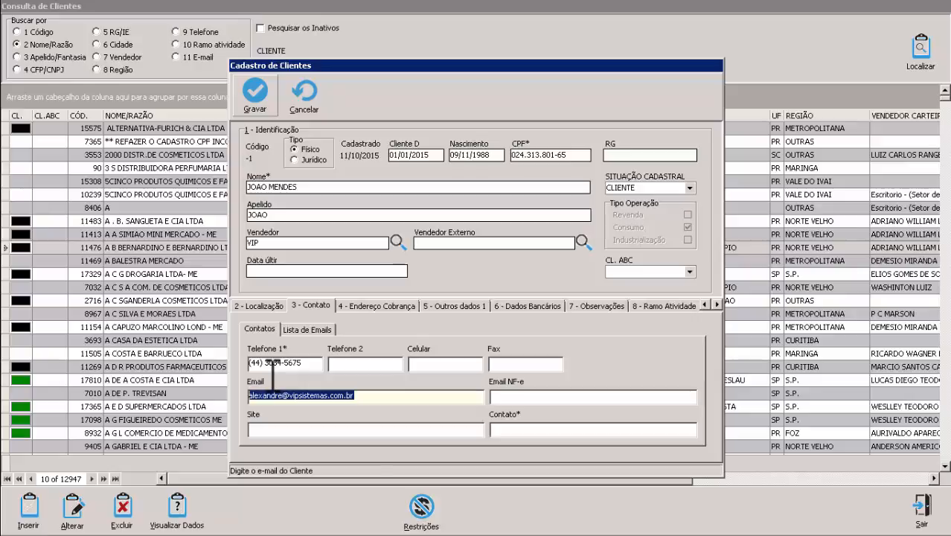
pyautogui.press('Tab')
pyautogui.hotkey('ctrl', 'v')
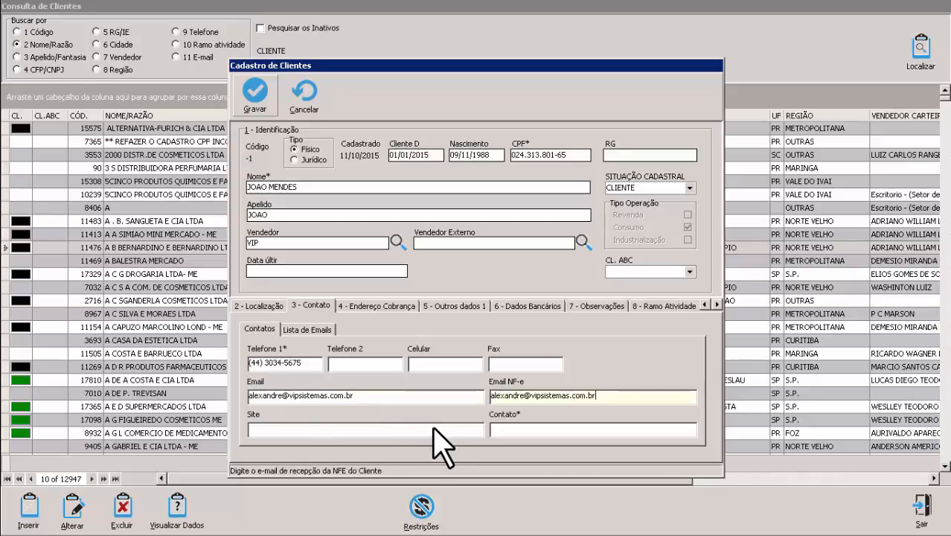
pyautogui.moveTo(604, 395); pyautogui.dragTo(479, 409)
pyautogui.click(605, 396)
pyautogui.doubleClick(619, 398)
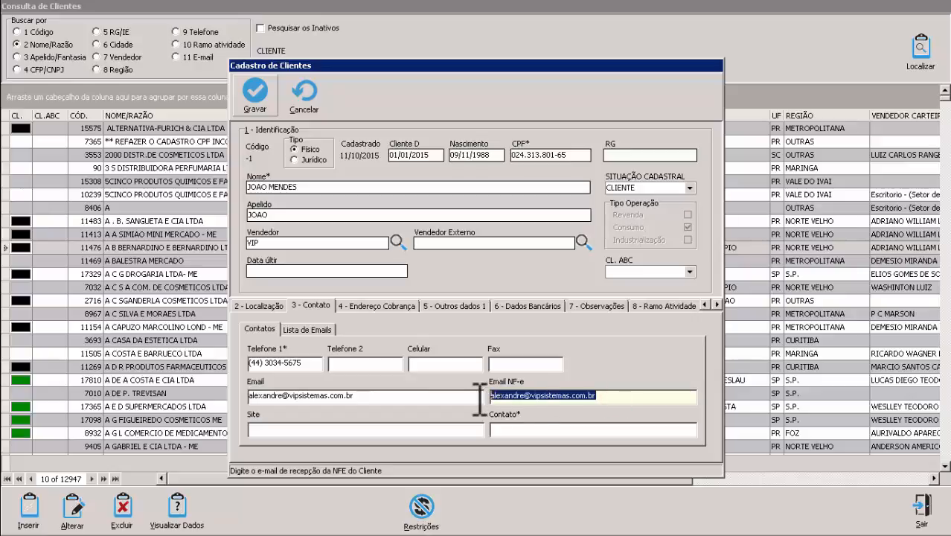
pyautogui.click(550, 428)
pyautogui.write('JOAO')
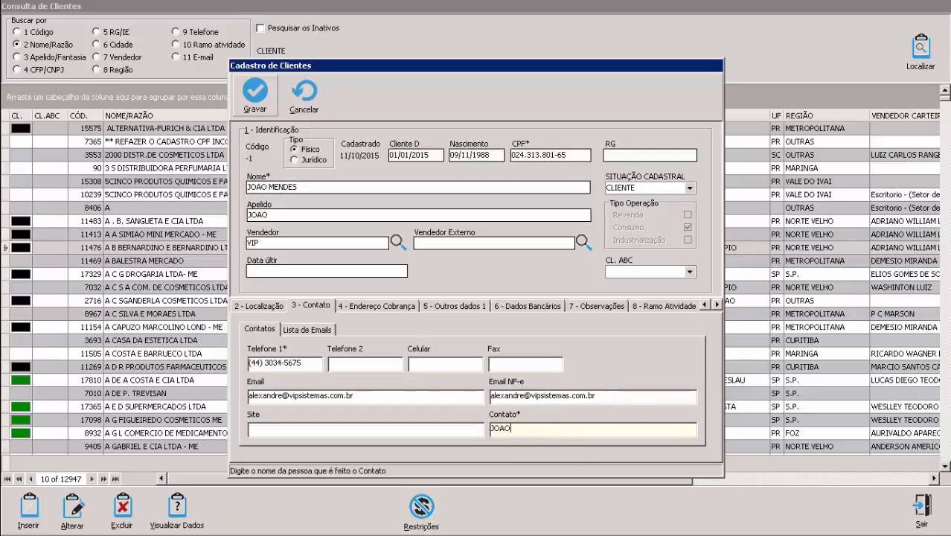
# Step: Add the client's commercial e-mail address to Lista de Emails in the NFE group
pyautogui.click(304, 330)
pyautogui.click(255, 429)
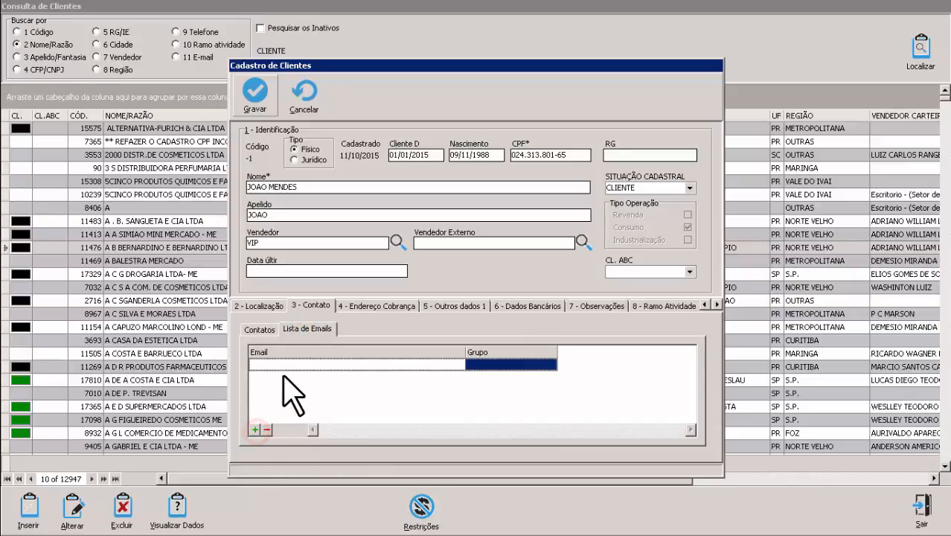
pyautogui.click(290, 364)
pyautogui.click(506, 365)
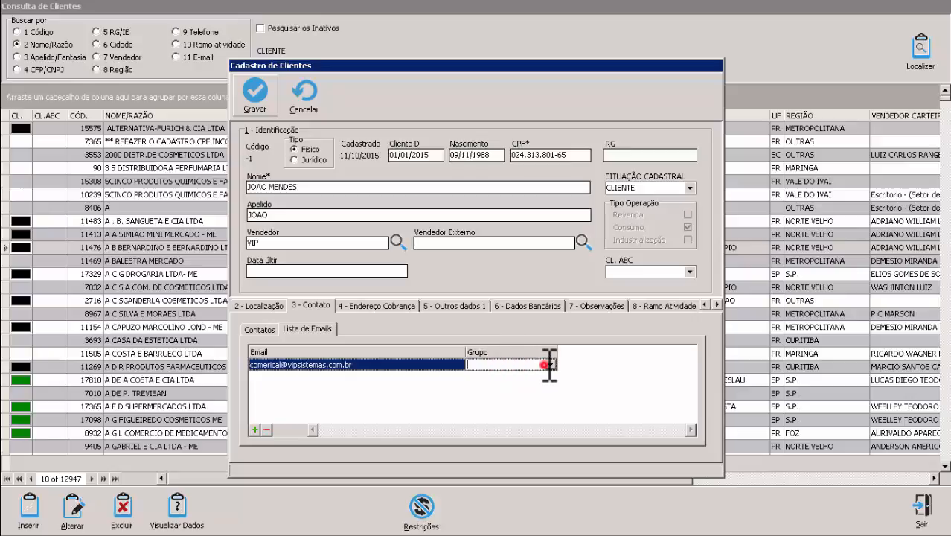
pyautogui.click(549, 365)
pyautogui.click(487, 407)
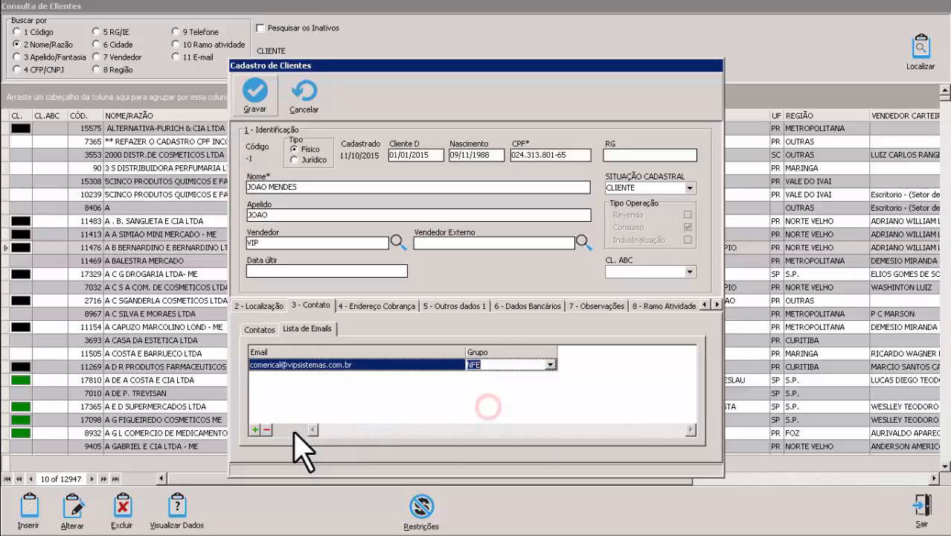
# Step: Add the client's finance e-mail address in the BOLETO group
pyautogui.click(255, 430)
pyautogui.click(308, 365)
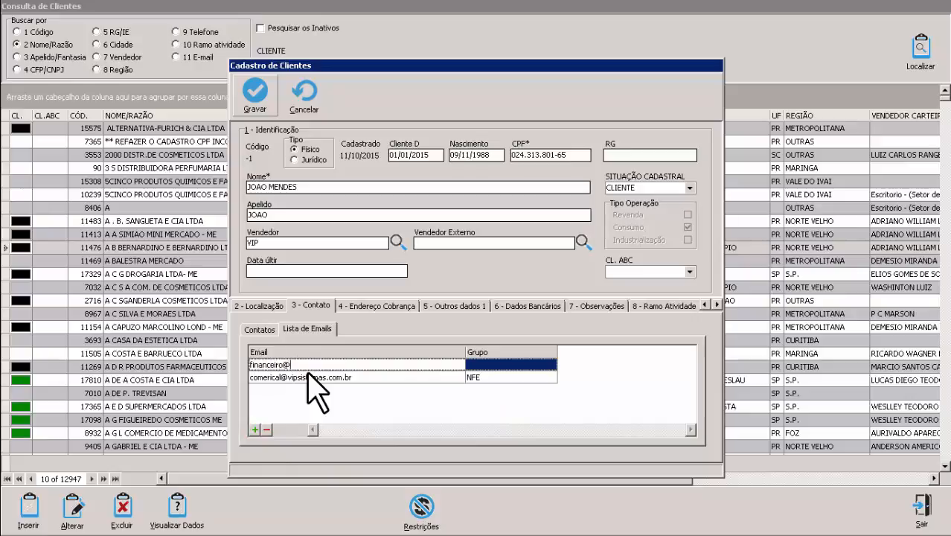
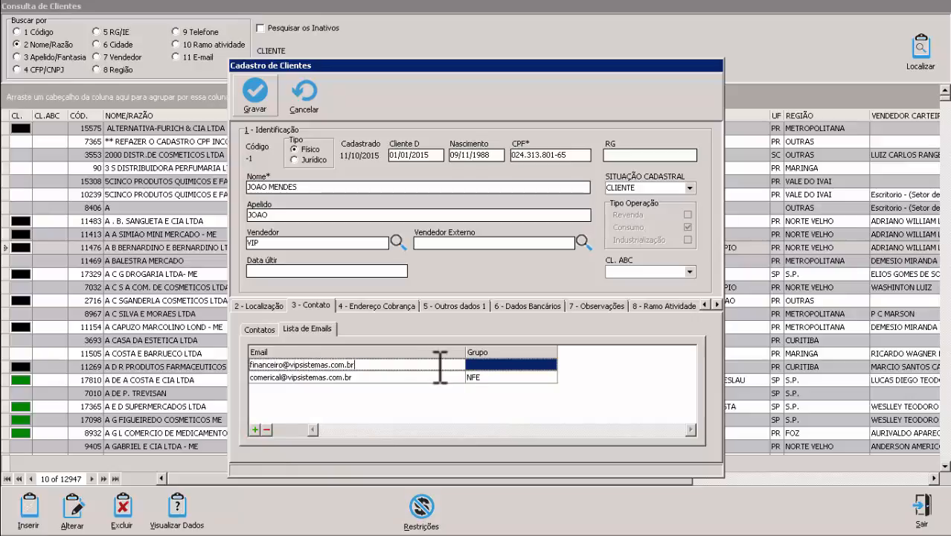
pyautogui.click(548, 364)
pyautogui.click(549, 365)
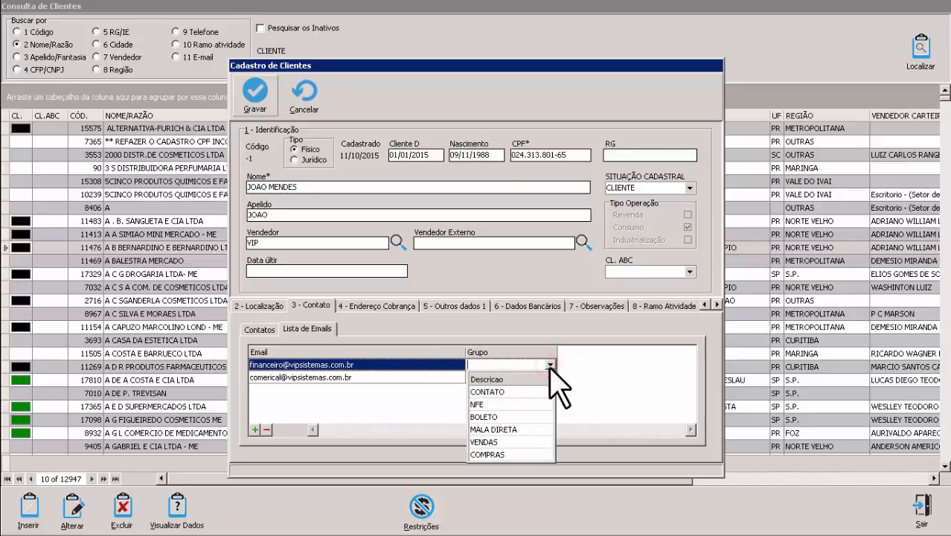
pyautogui.click(500, 417)
pyautogui.click(441, 427)
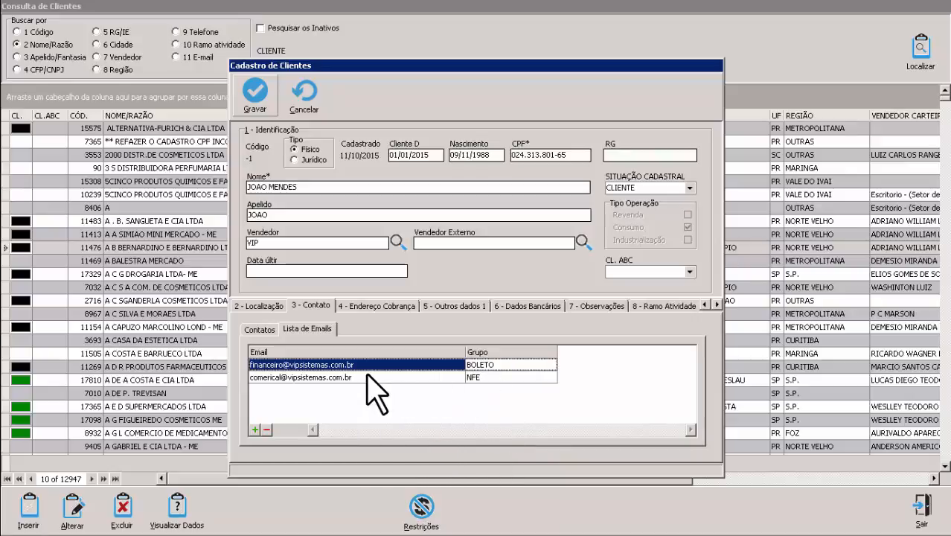
# Step: Recheck the first row's address and group, then delete the extra blank row
pyautogui.click(494, 366)
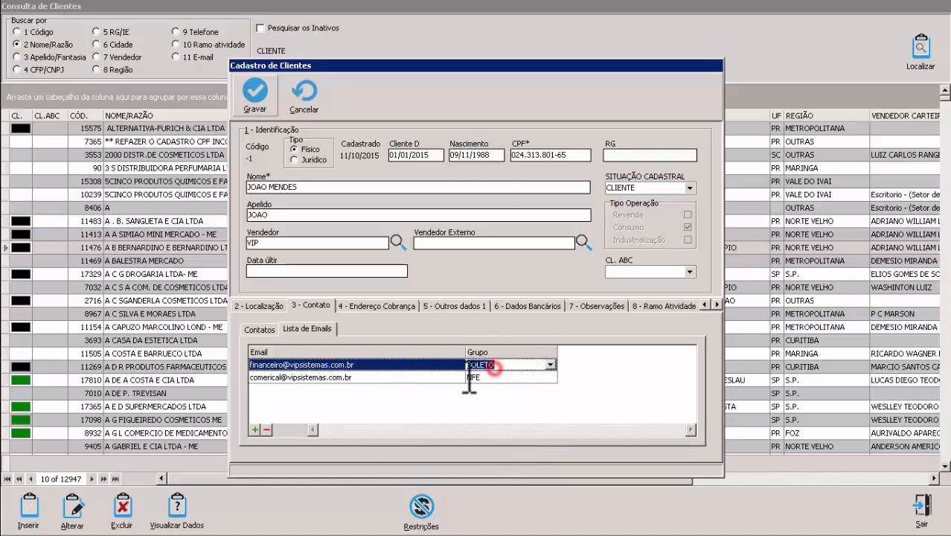
pyautogui.click(256, 365)
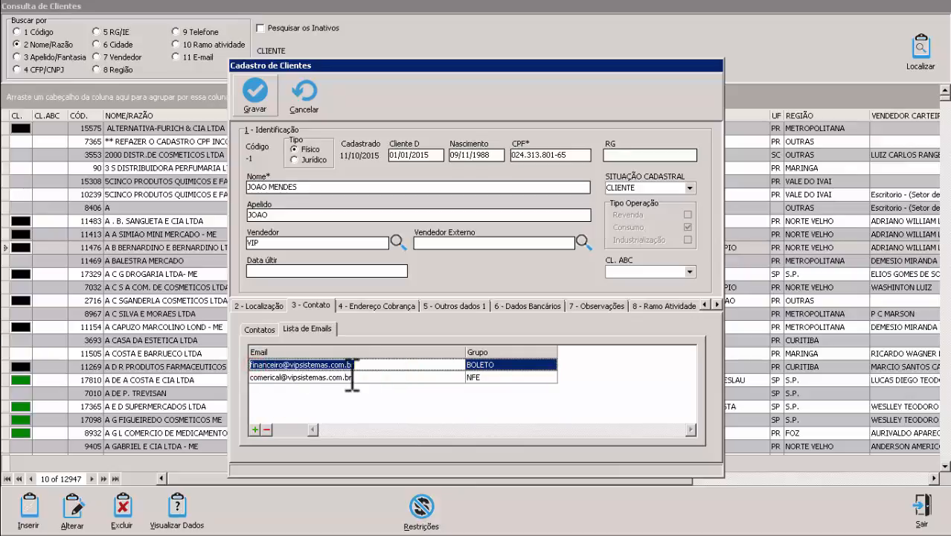
pyautogui.click(551, 369)
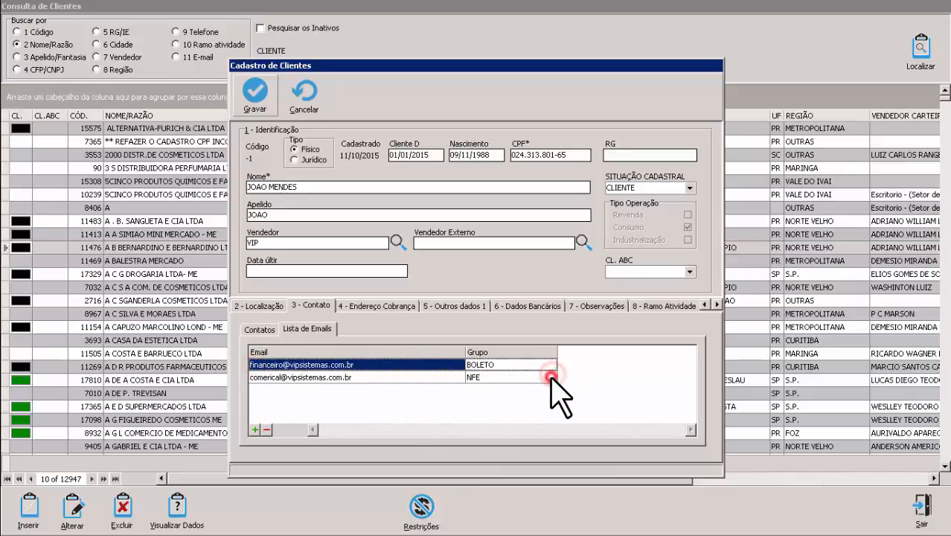
pyautogui.click(551, 372)
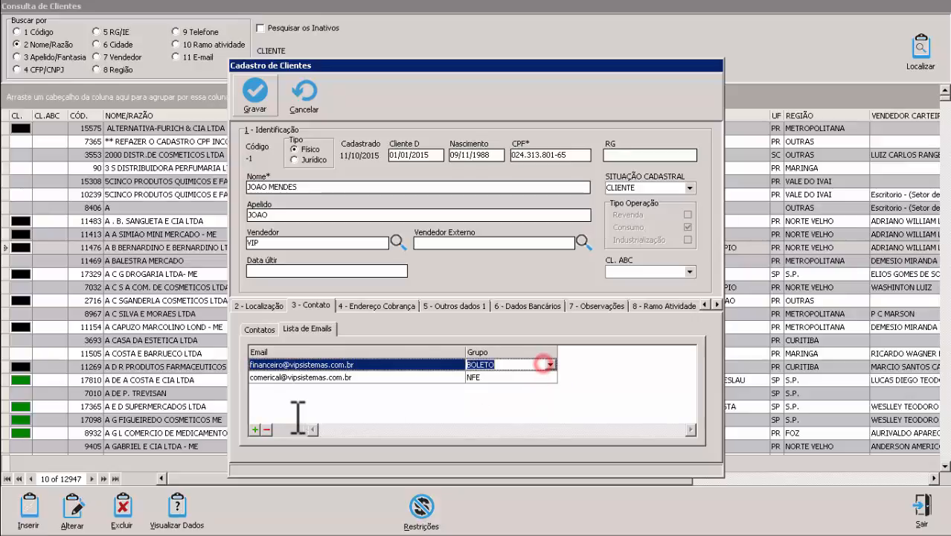
pyautogui.click(255, 429)
pyautogui.click(551, 364)
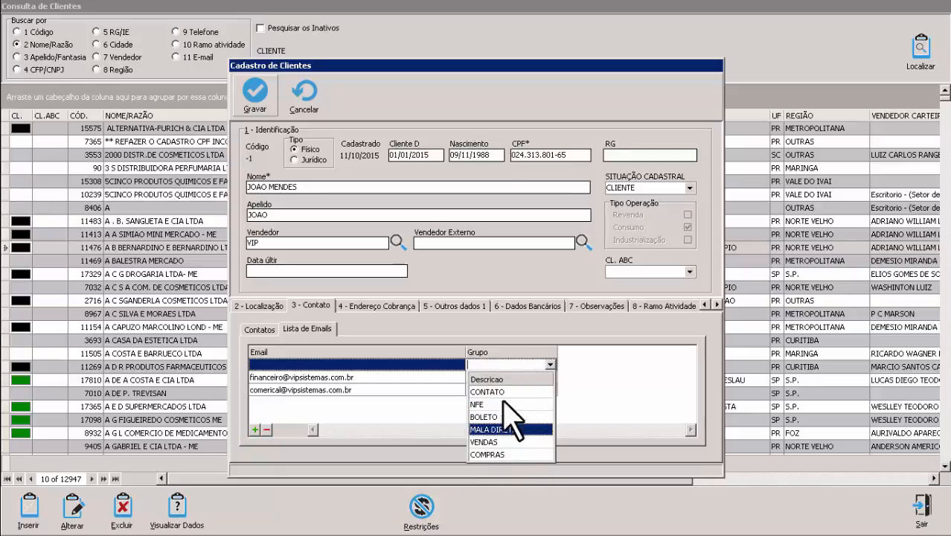
pyautogui.click(614, 394)
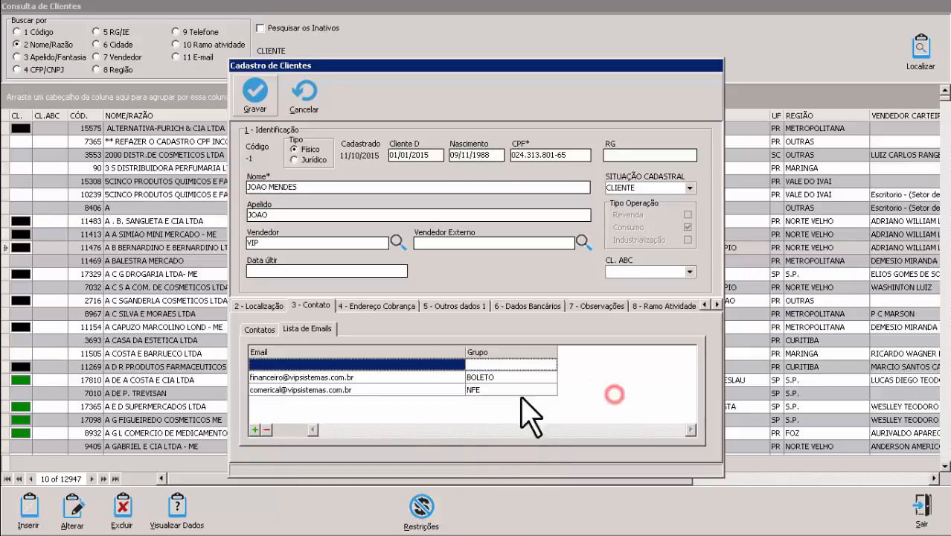
pyautogui.click(266, 430)
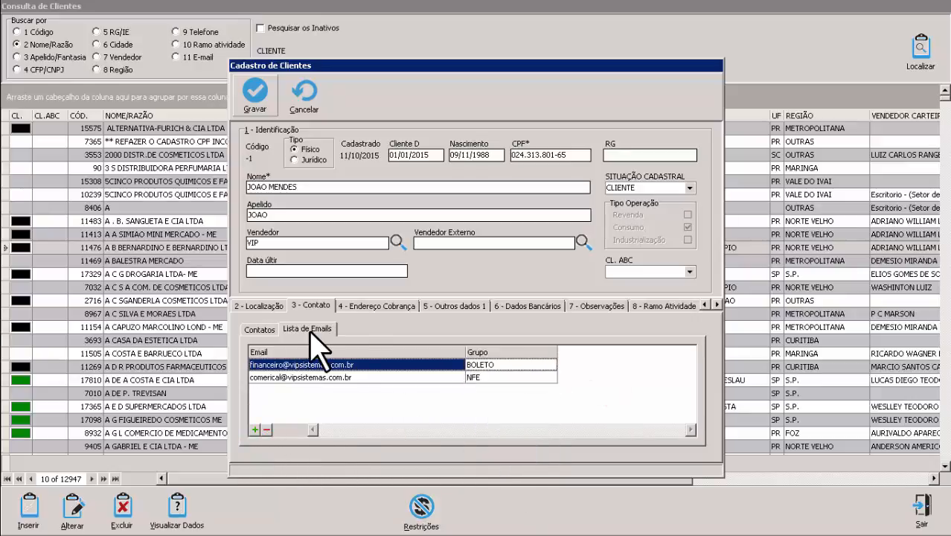
# Step: Compare the Endereço Cobrança fields with the location address, confirming they match
pyautogui.click(368, 306)
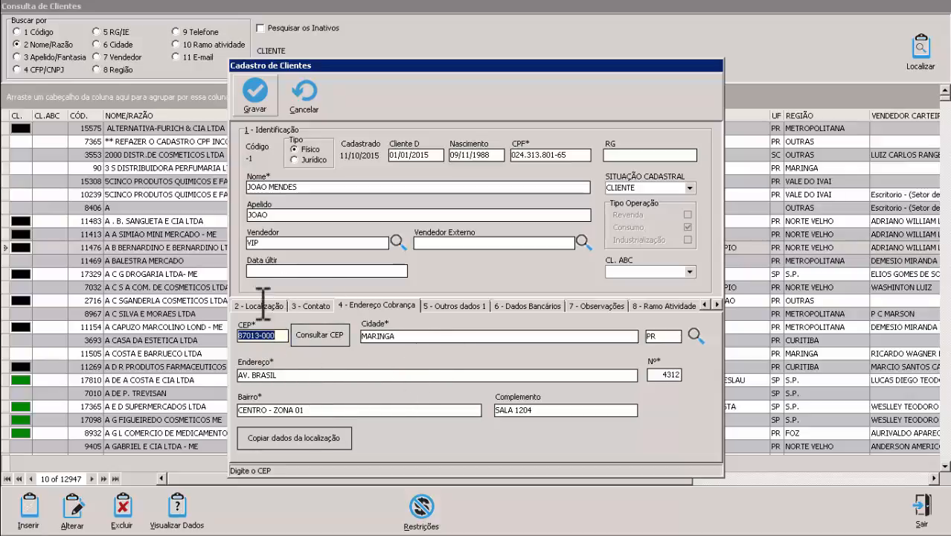
pyautogui.click(260, 304)
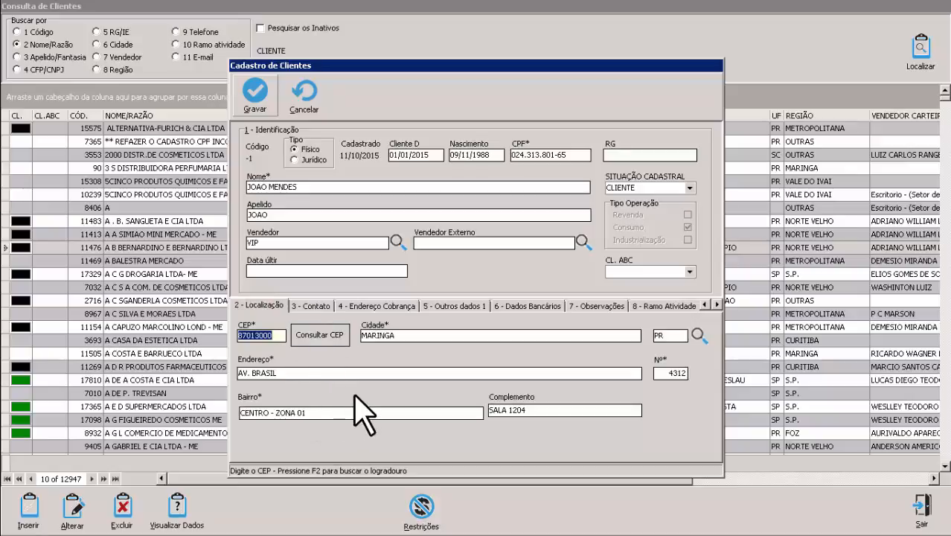
pyautogui.click(381, 305)
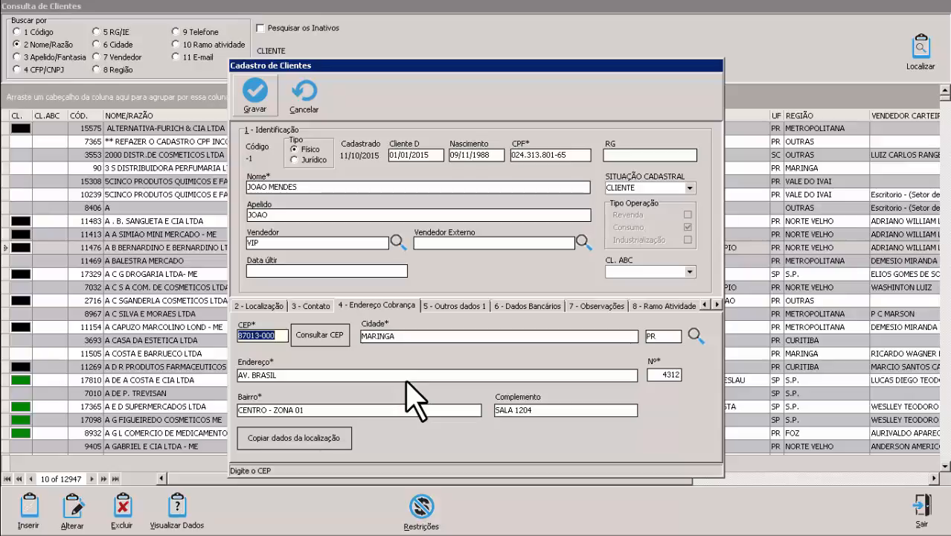
pyautogui.click(258, 305)
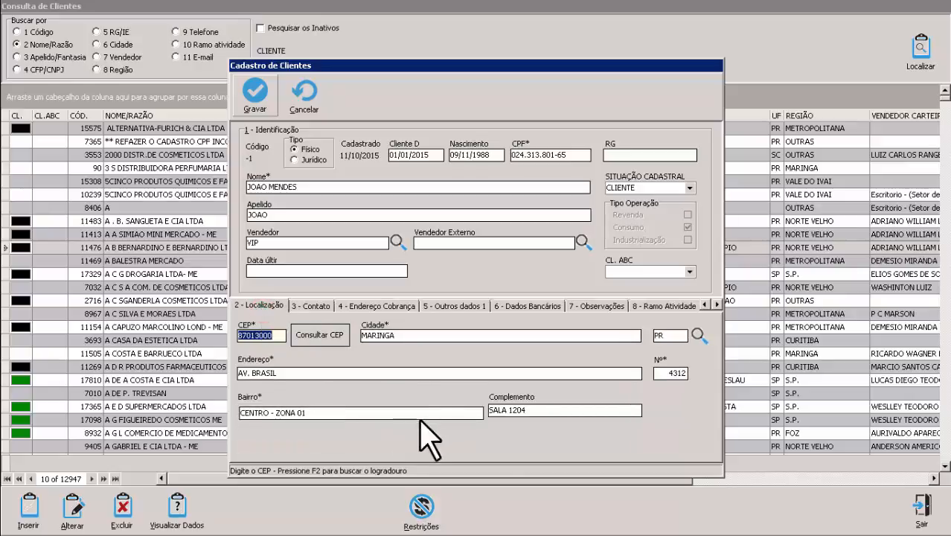
pyautogui.click(383, 306)
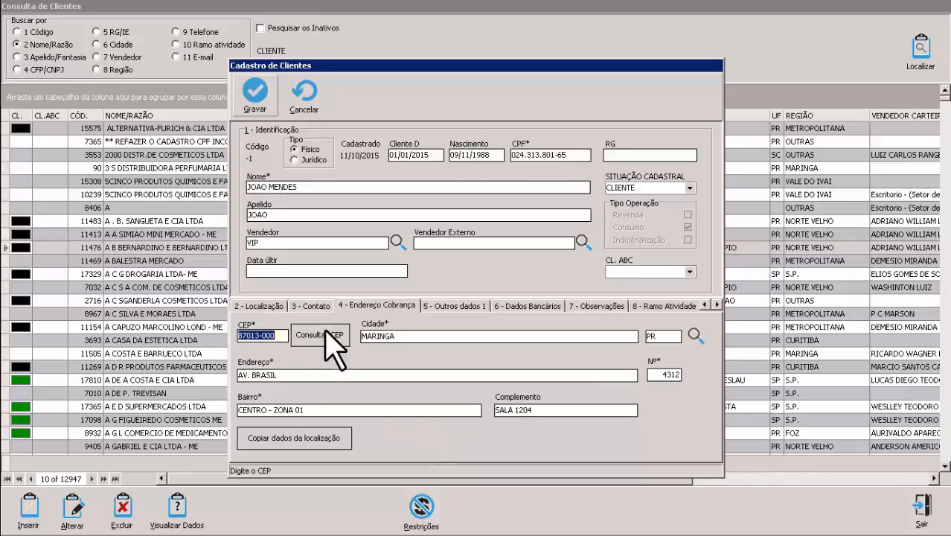
pyautogui.click(265, 305)
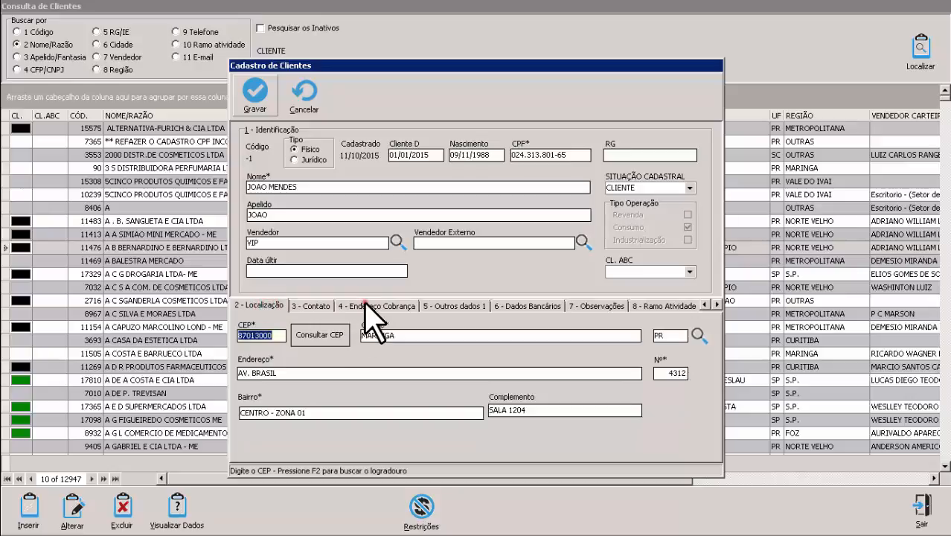
pyautogui.click(365, 305)
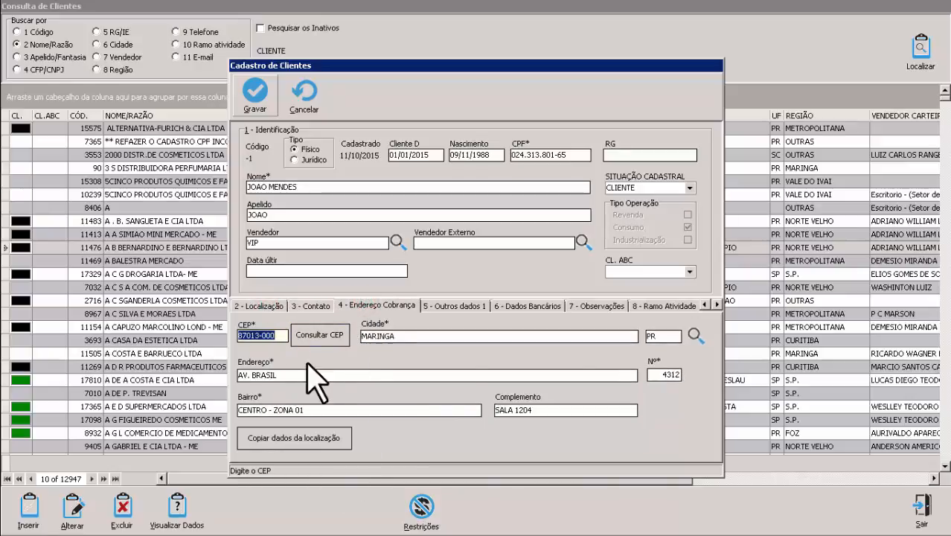
pyautogui.click(422, 337)
pyautogui.press('space')
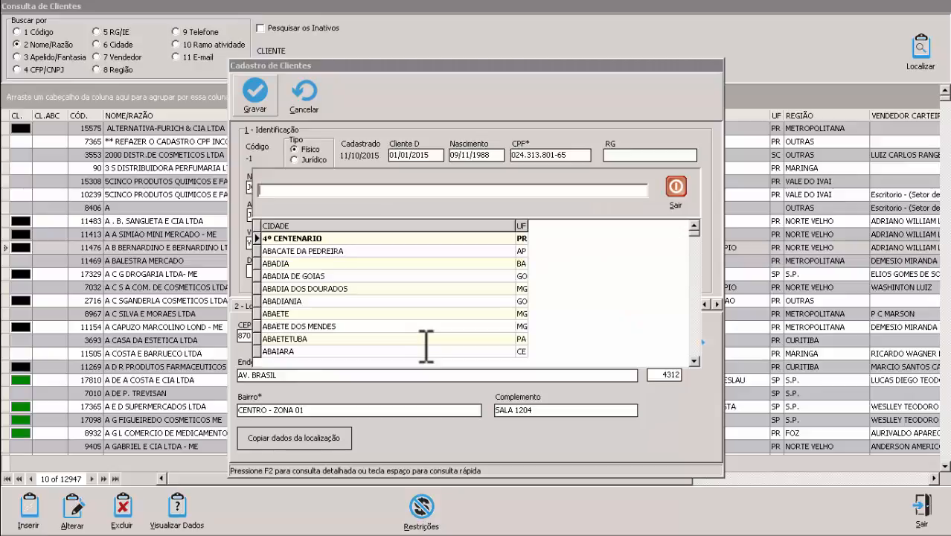
pyautogui.write('SARANDI')
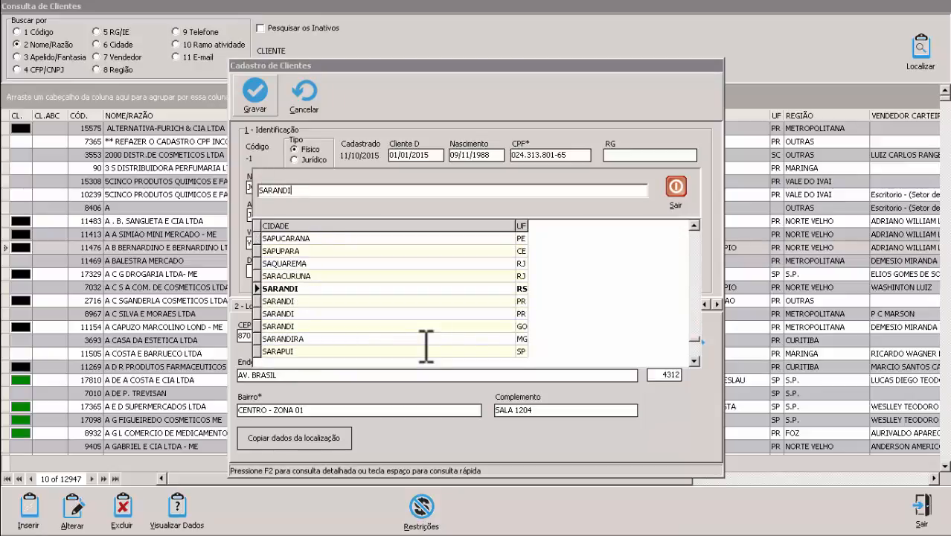
pyautogui.press('Down')
pyautogui.press('Return')
pyautogui.click(348, 379)
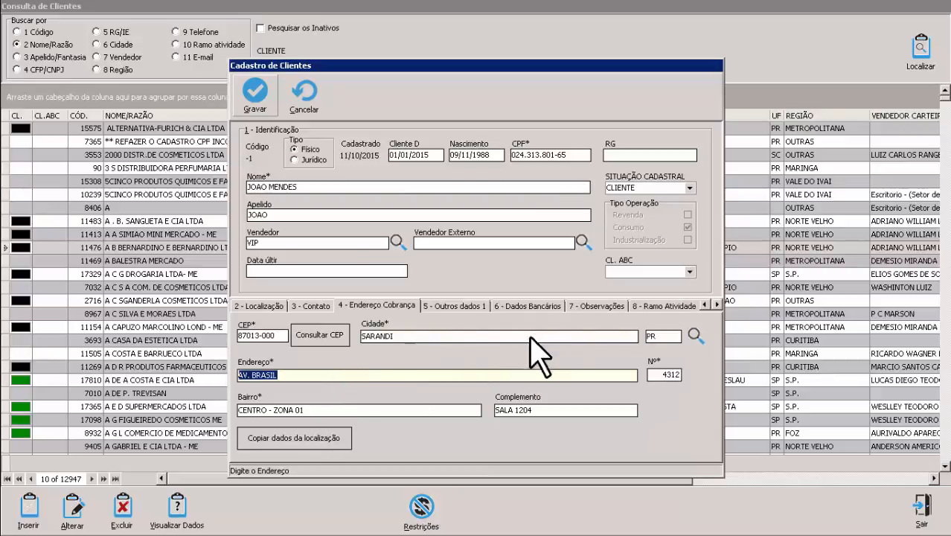
pyautogui.click(299, 439)
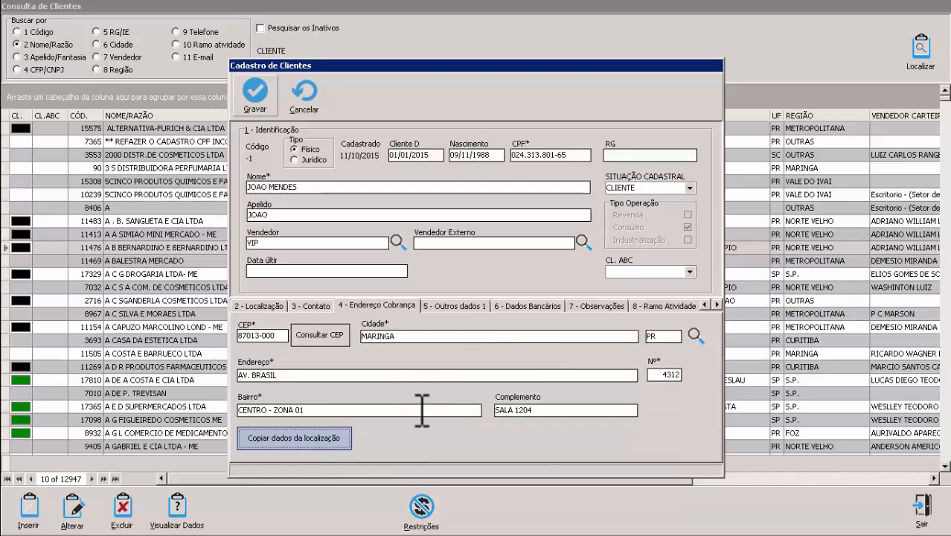
pyautogui.click(255, 306)
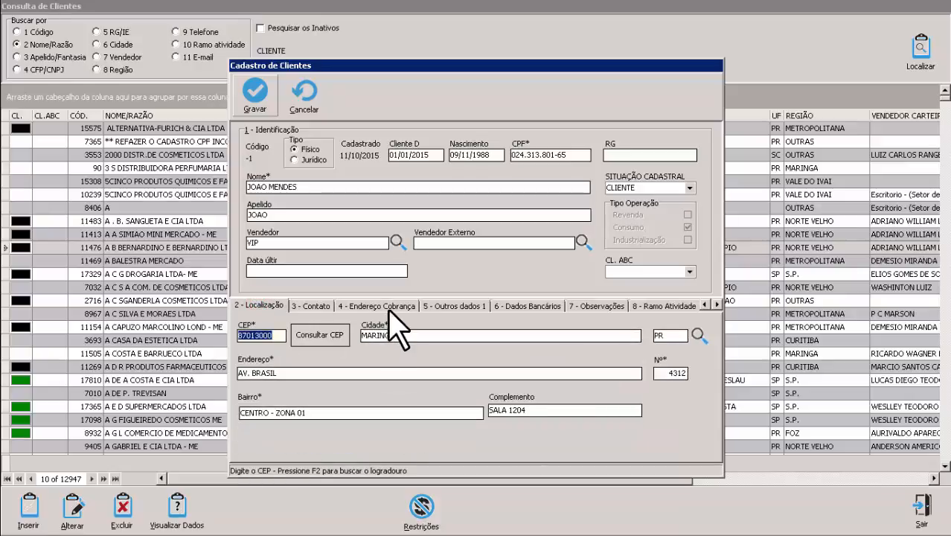
pyautogui.click(381, 306)
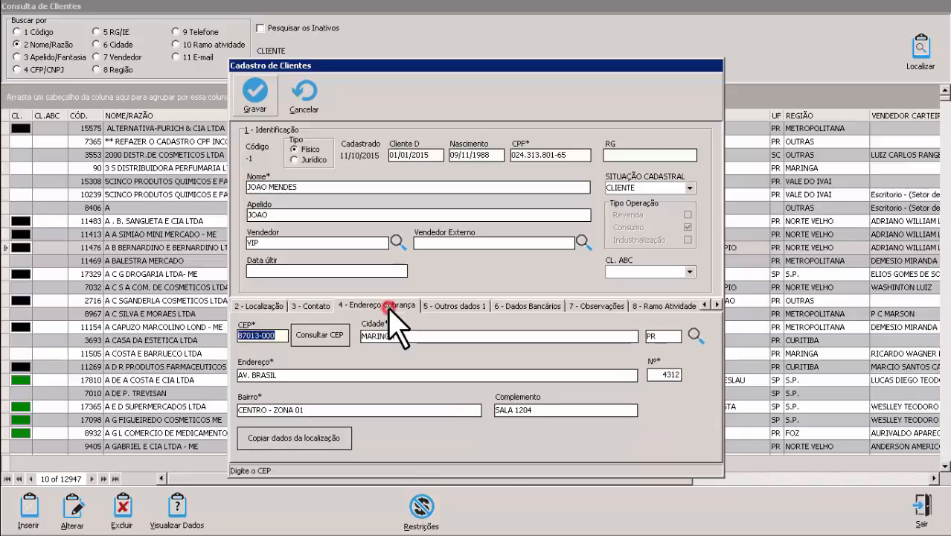
# Step: Show the 5 - Outros dados 1 tab with birthplace, parents and employment fields
pyautogui.click(445, 305)
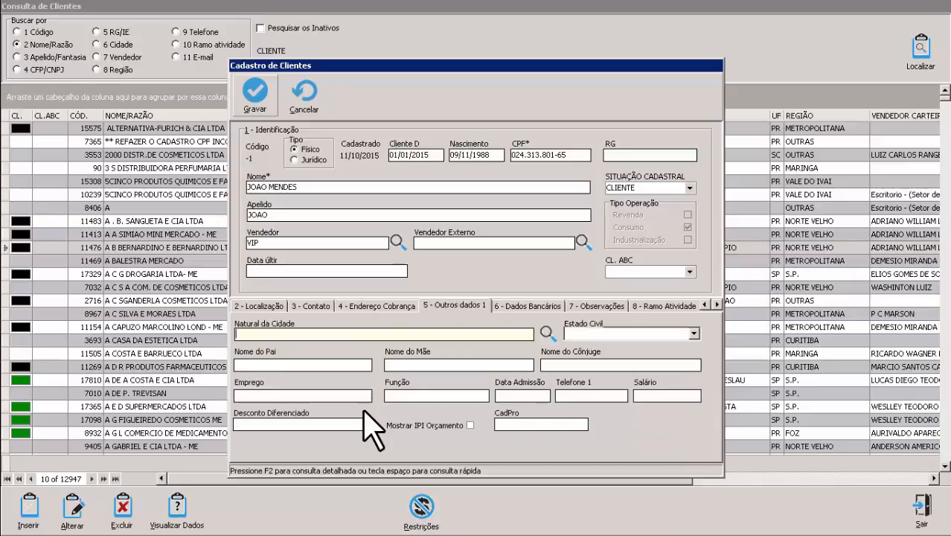
pyautogui.click(380, 306)
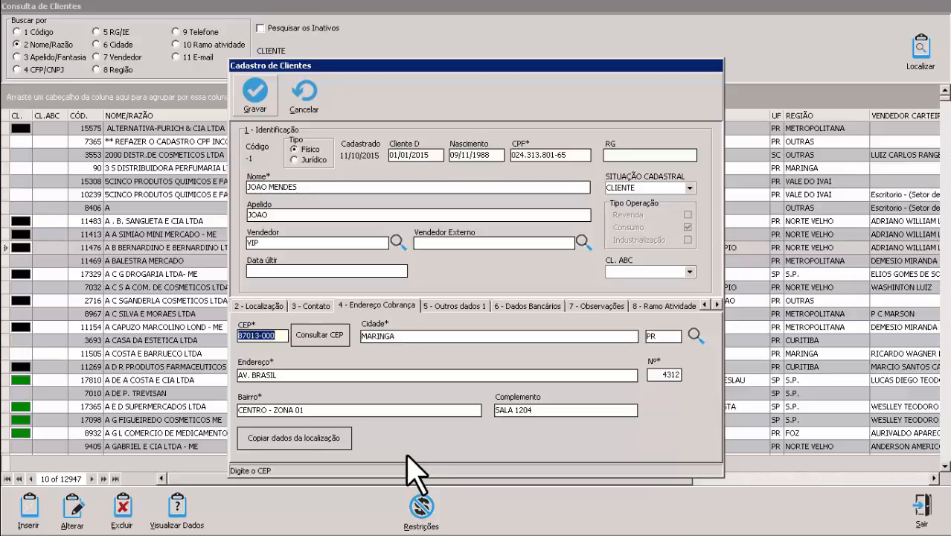
pyautogui.click(456, 306)
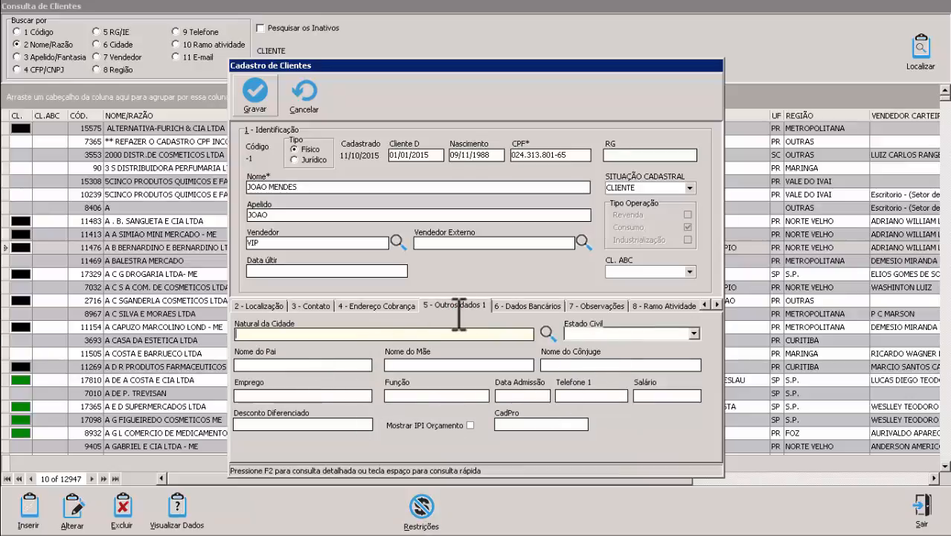
# Step: Review the banking, notes and activity tabs, then save with Gravar and confirm 'Dados Gravados com Sucesso!'
pyautogui.click(531, 308)
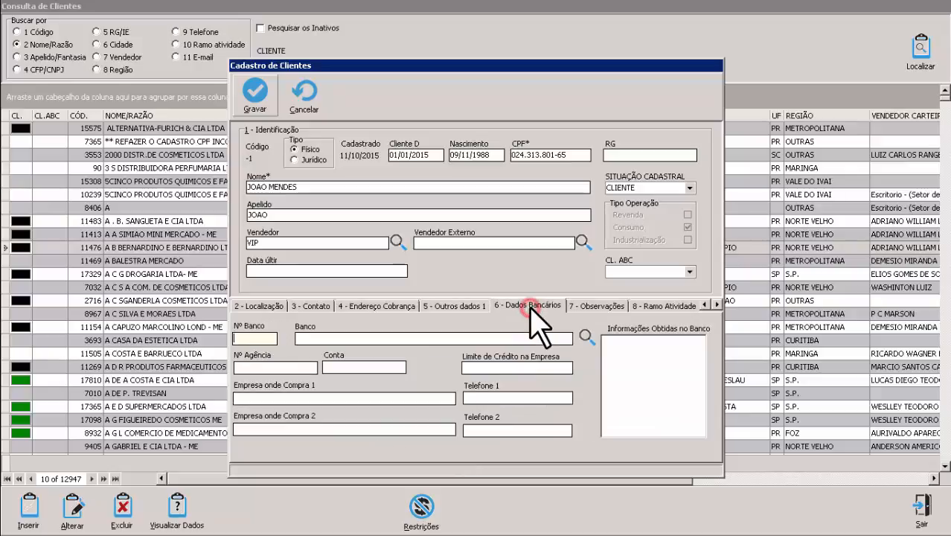
pyautogui.click(512, 368)
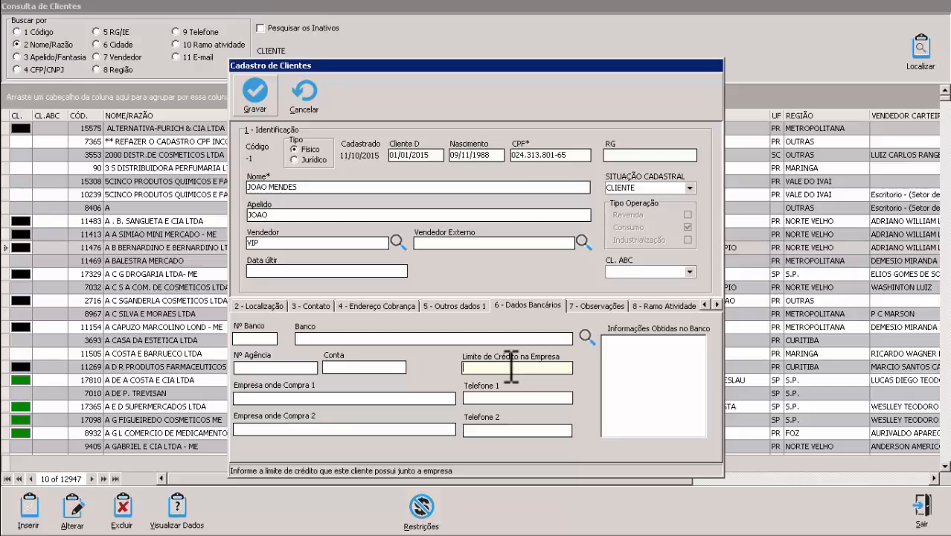
pyautogui.click(588, 306)
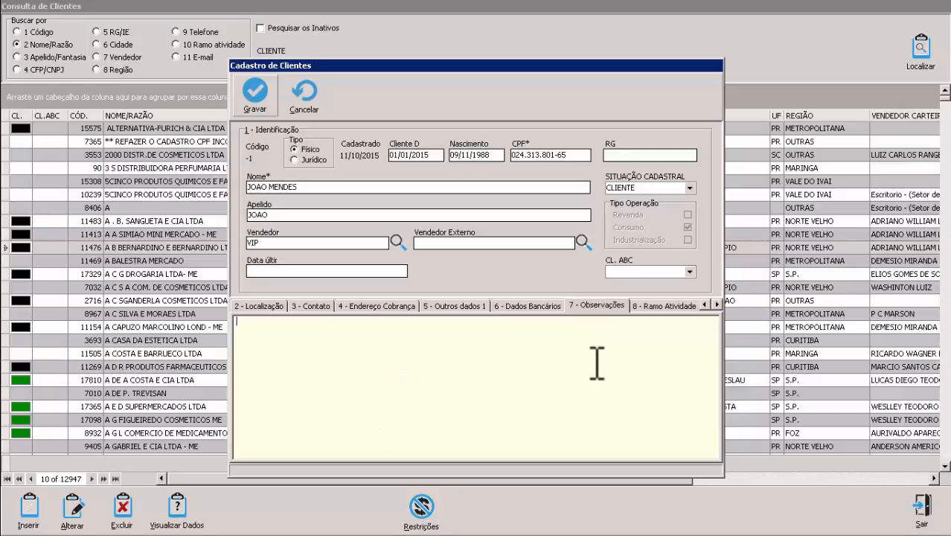
pyautogui.click(670, 305)
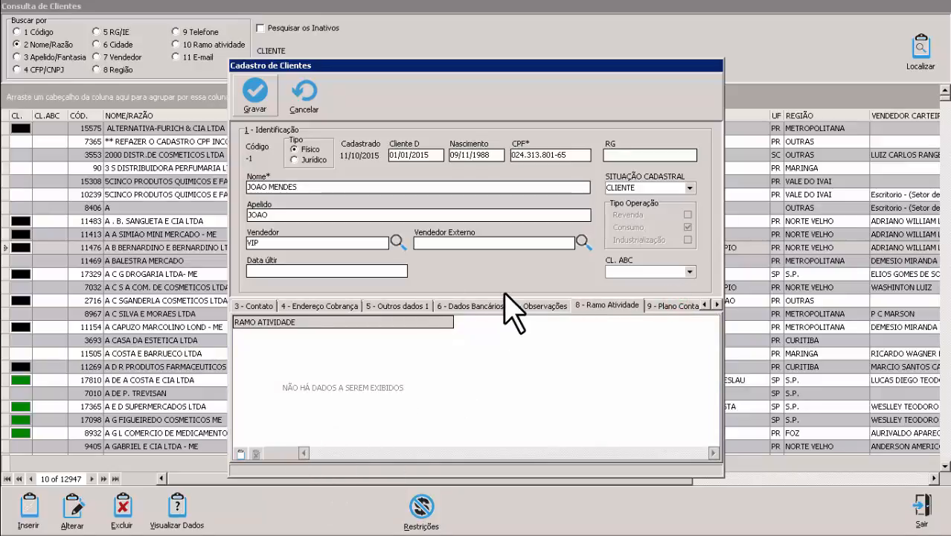
pyautogui.click(704, 305)
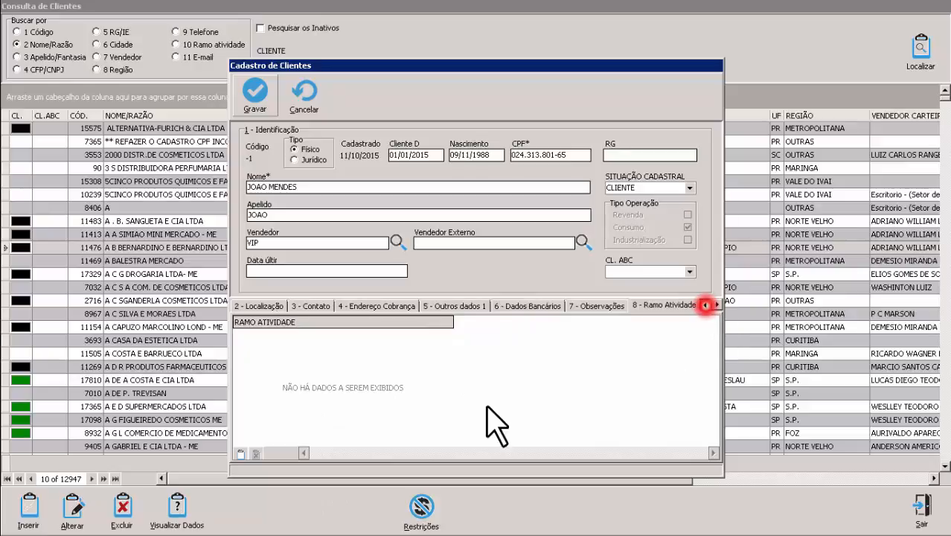
pyautogui.click(262, 95)
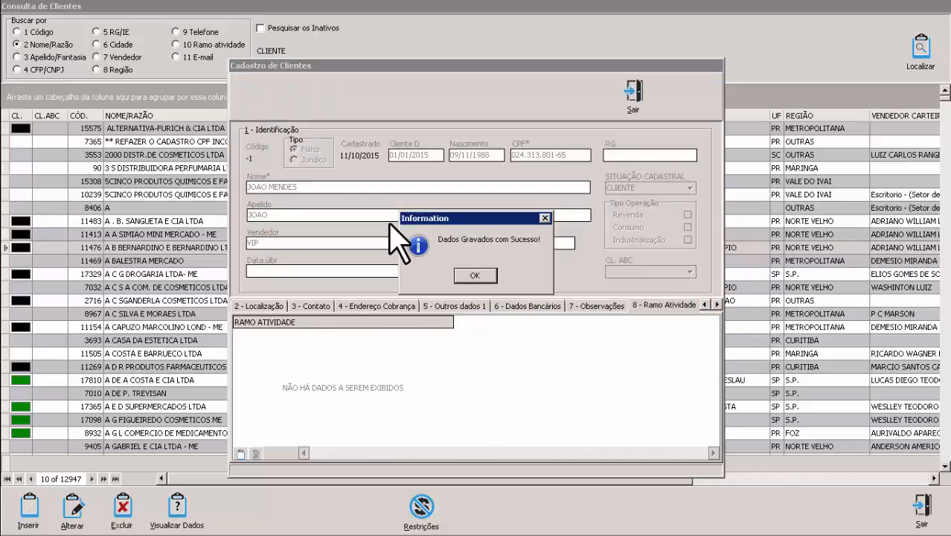
pyautogui.click(475, 276)
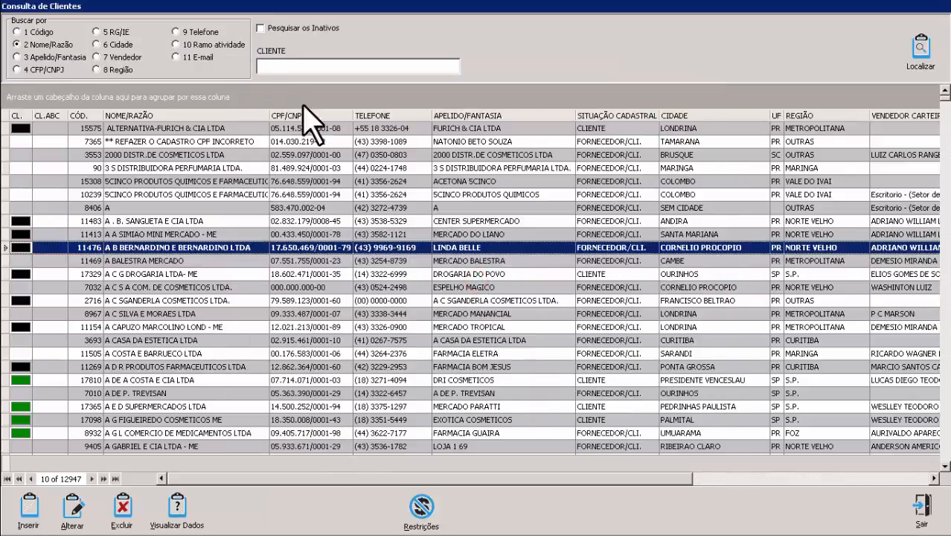
# Step: Search the client list by the new client's name and confirm its city and region are MARINGA
pyautogui.click(302, 66)
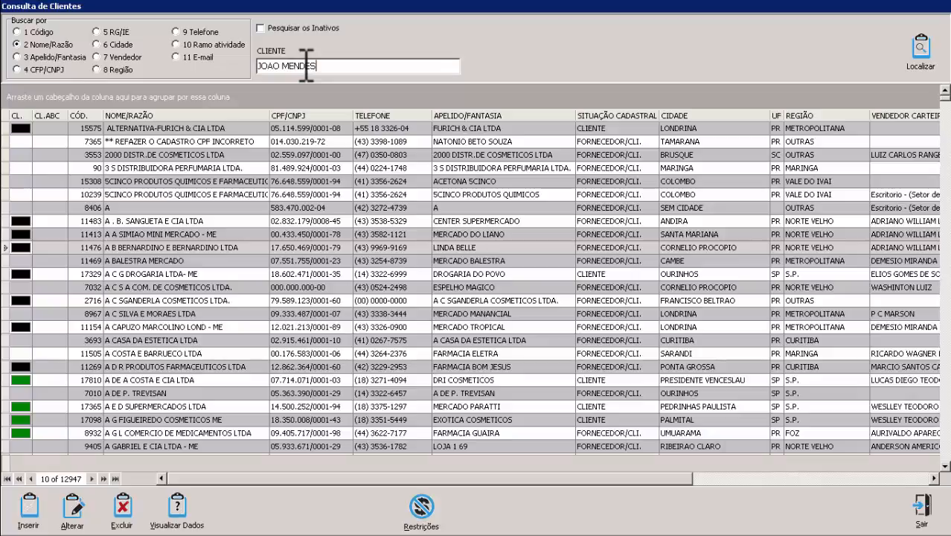
pyautogui.press('Return')
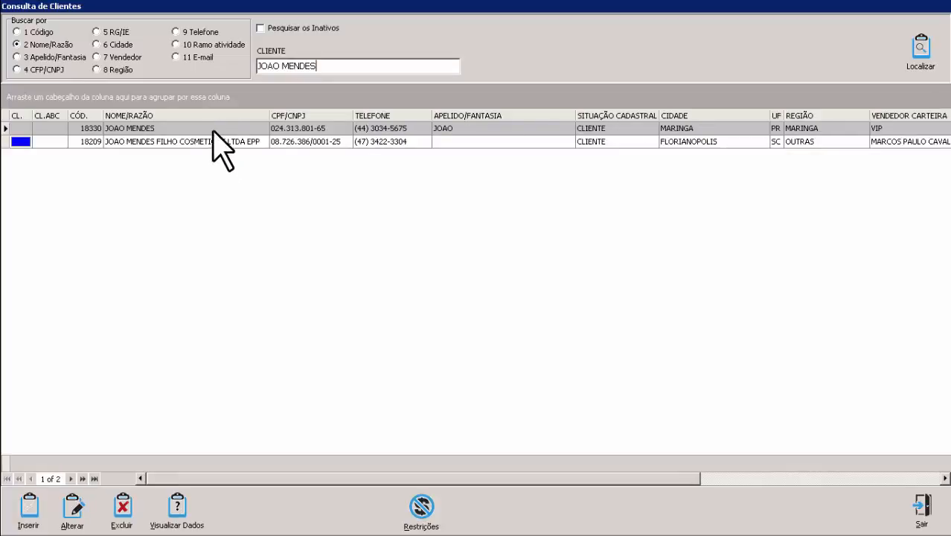
pyautogui.click(212, 127)
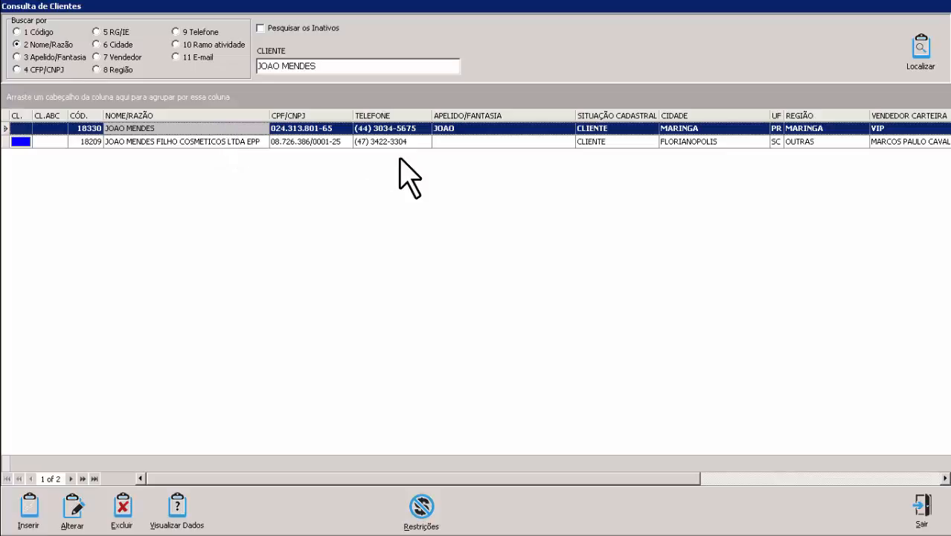
pyautogui.click(804, 129)
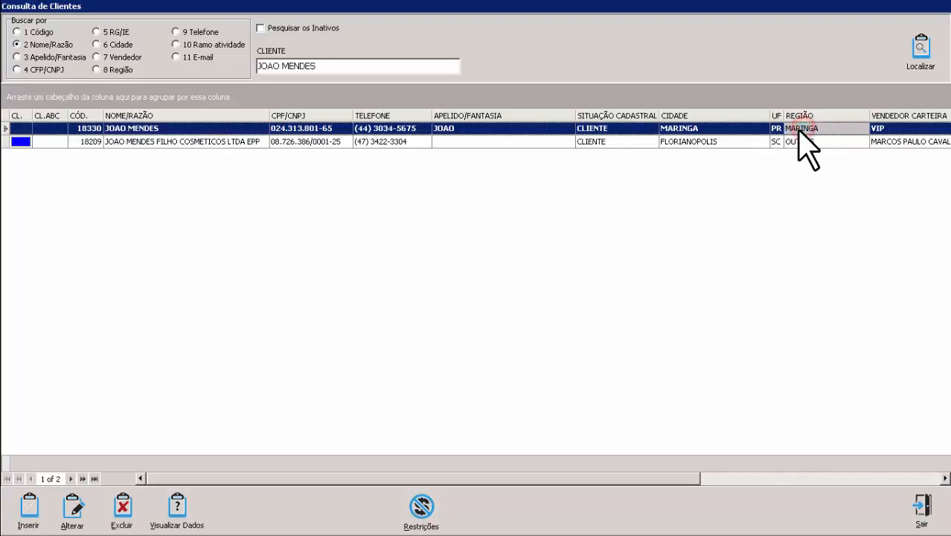
pyautogui.click(703, 129)
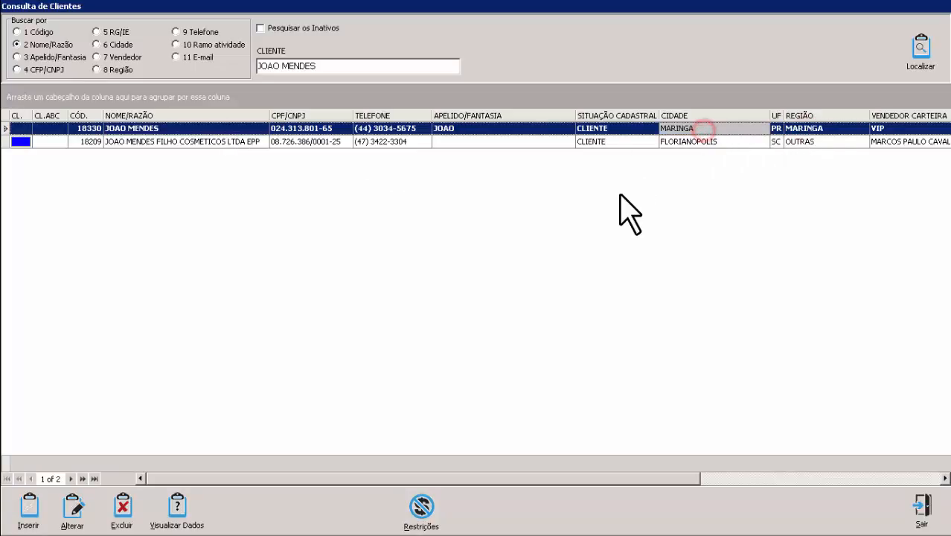